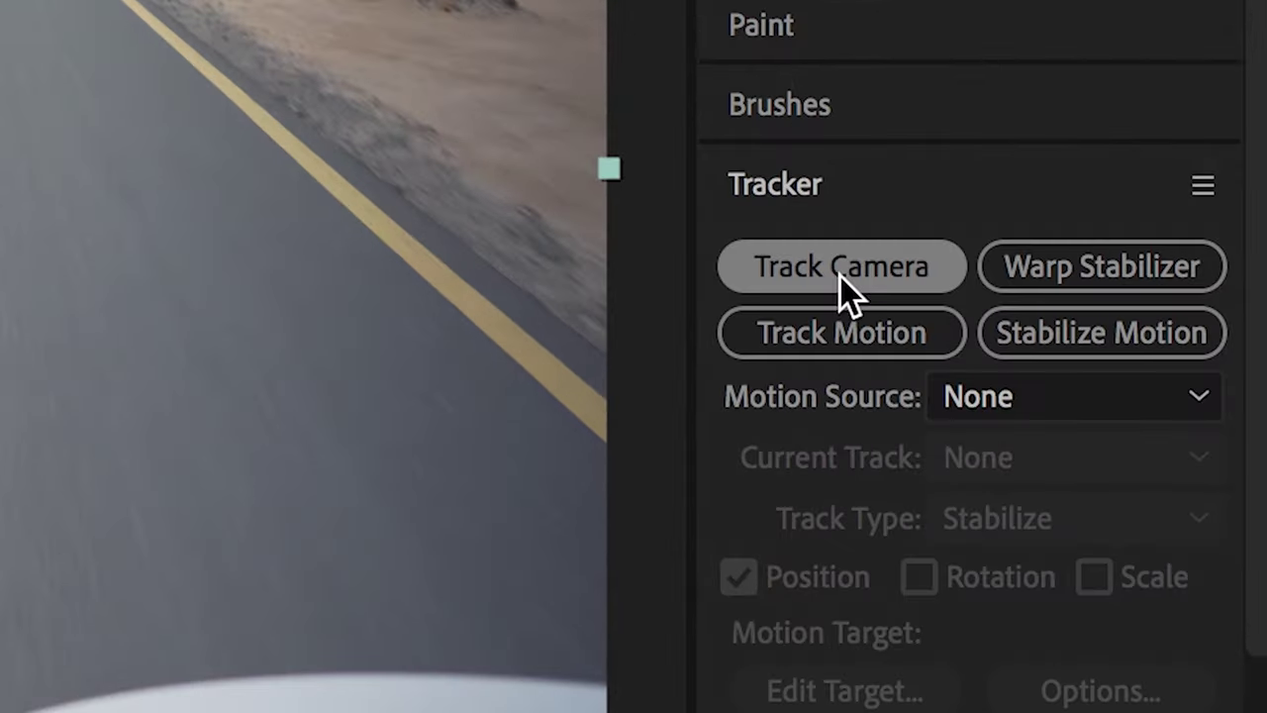
Track the camera in the car footage with Detailed Analysis enabled and enlarge the track point size to 1190%
left_click(840, 268)
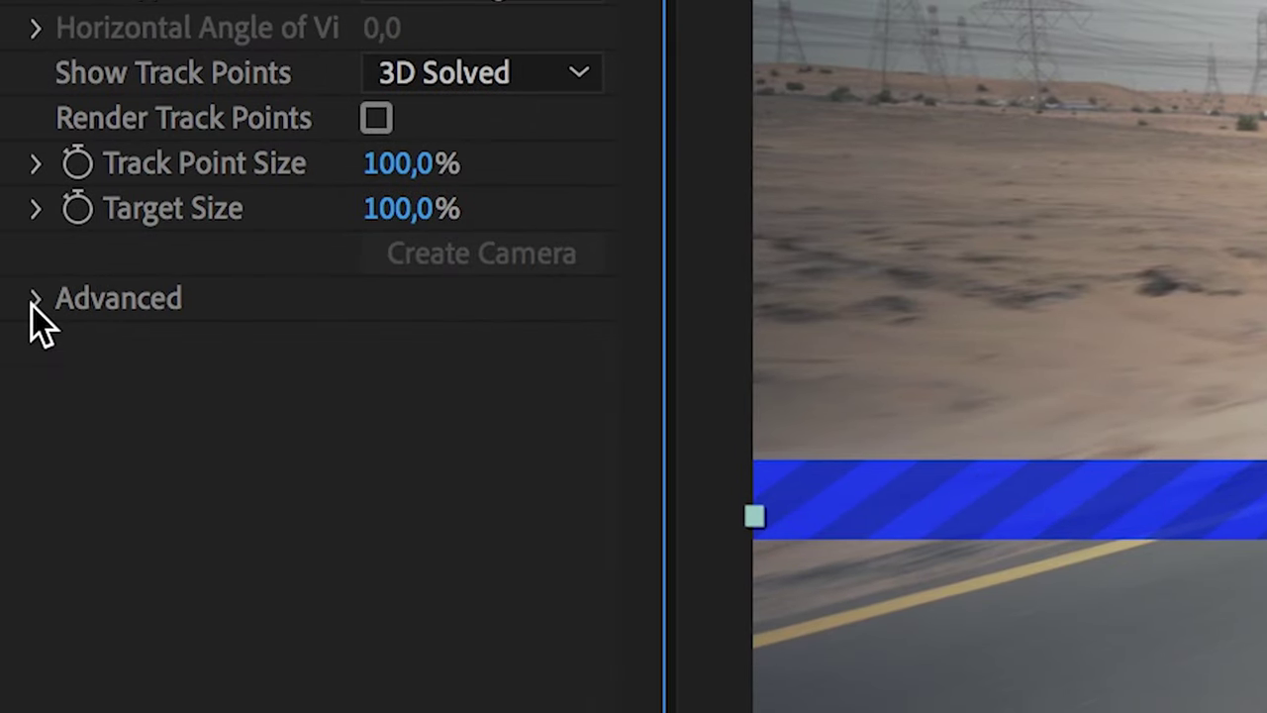
left_click(34, 299)
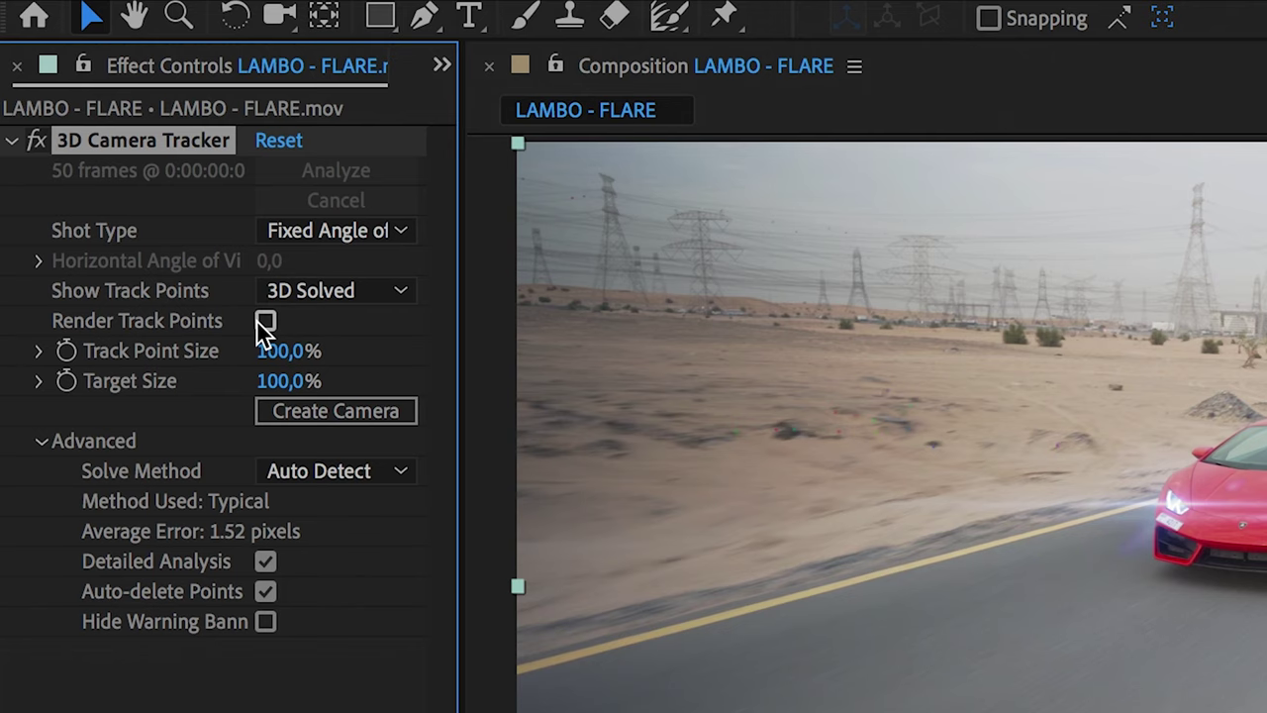
left_click_drag(269, 352, 1108, 320)
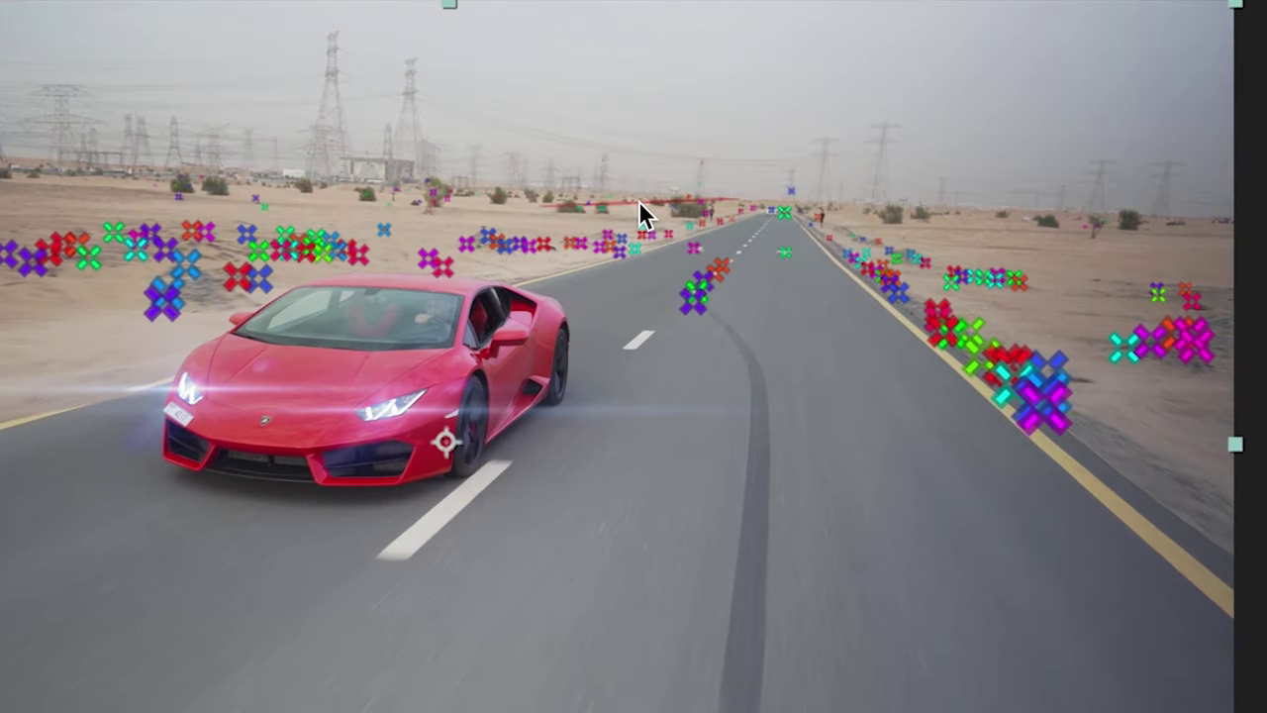
Create a solid and camera from the track target near the horizon, then hide both new layers and collapse the footage layer
right_click(748, 173)
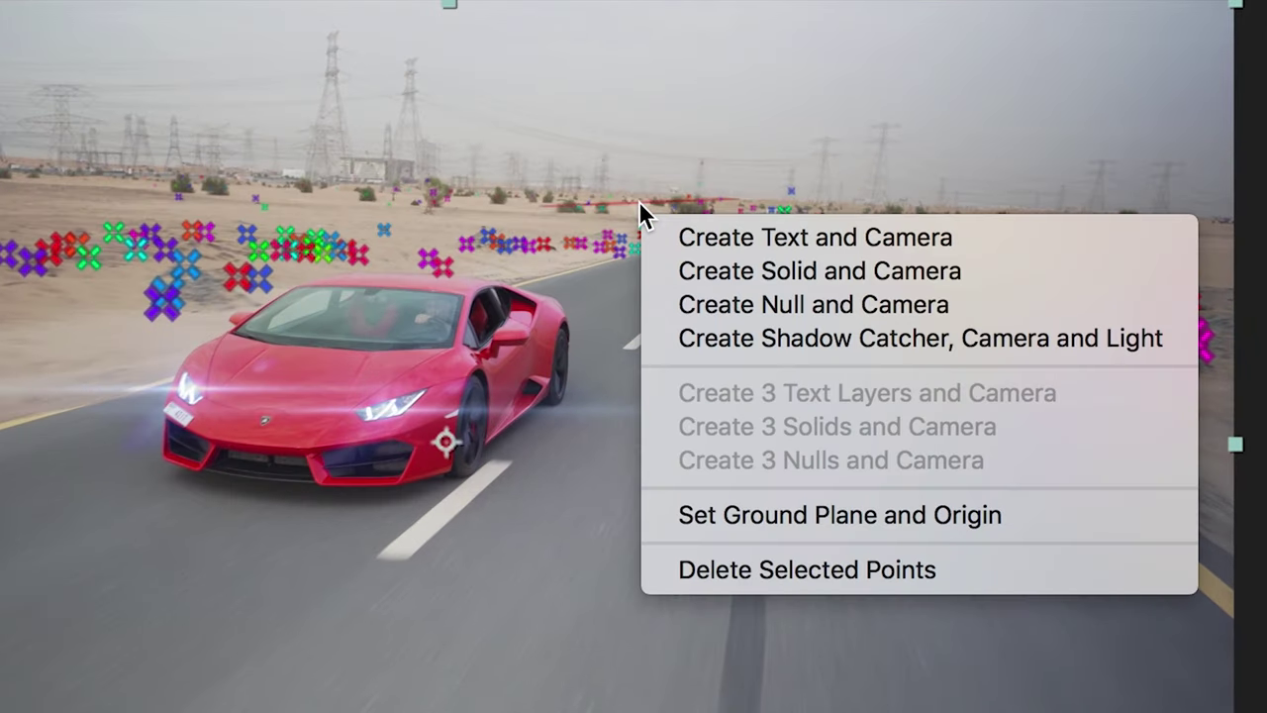
left_click(769, 263)
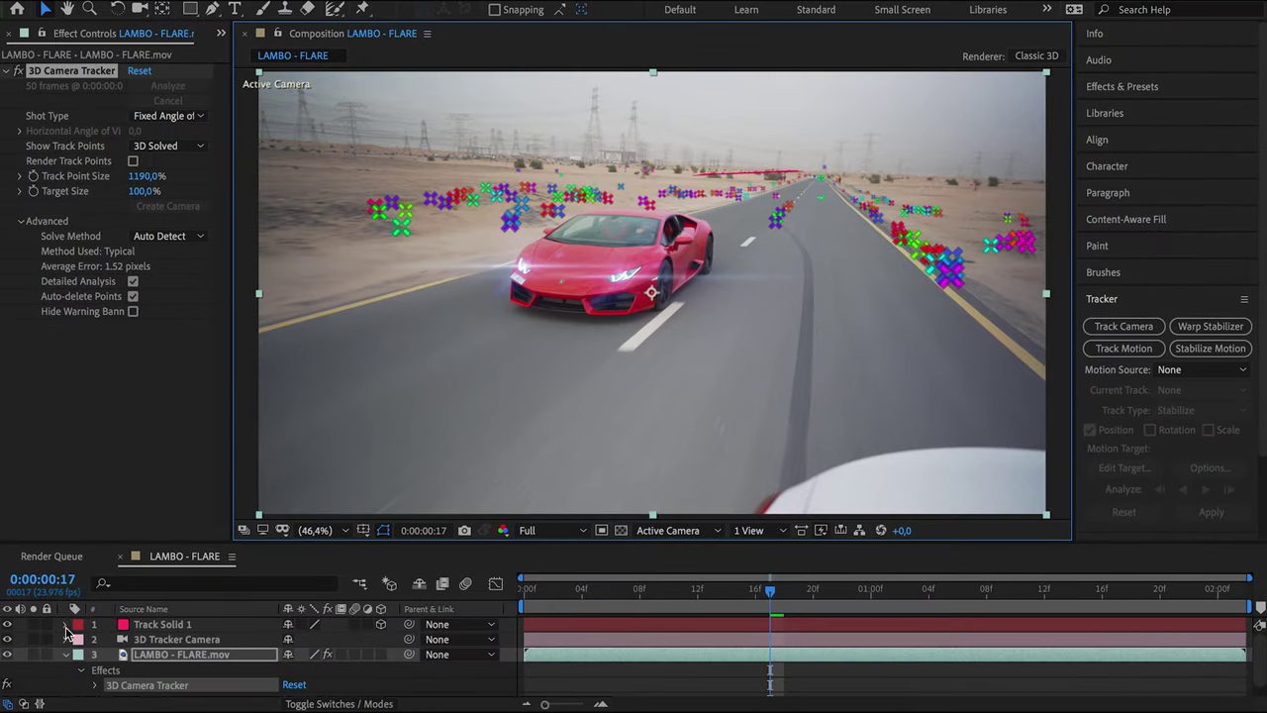
left_click(9, 625)
scroll(9, 646, "down", 1)
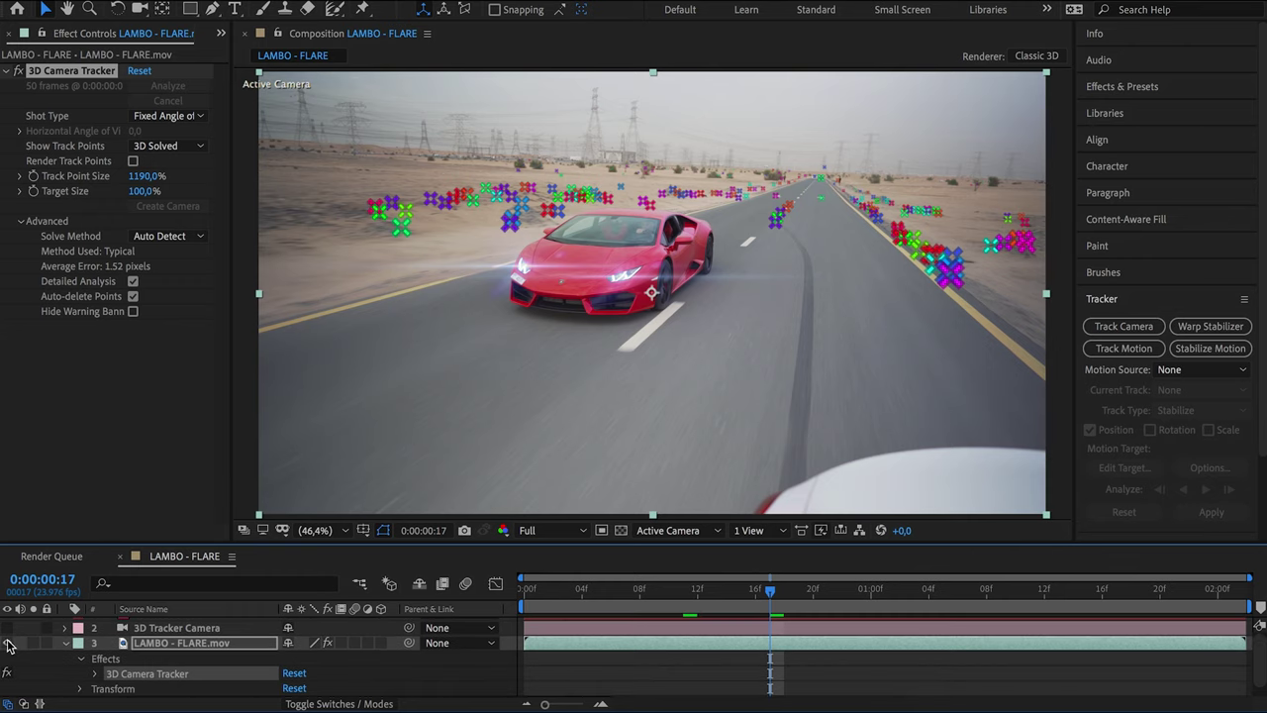
left_click(67, 643)
left_click(152, 657)
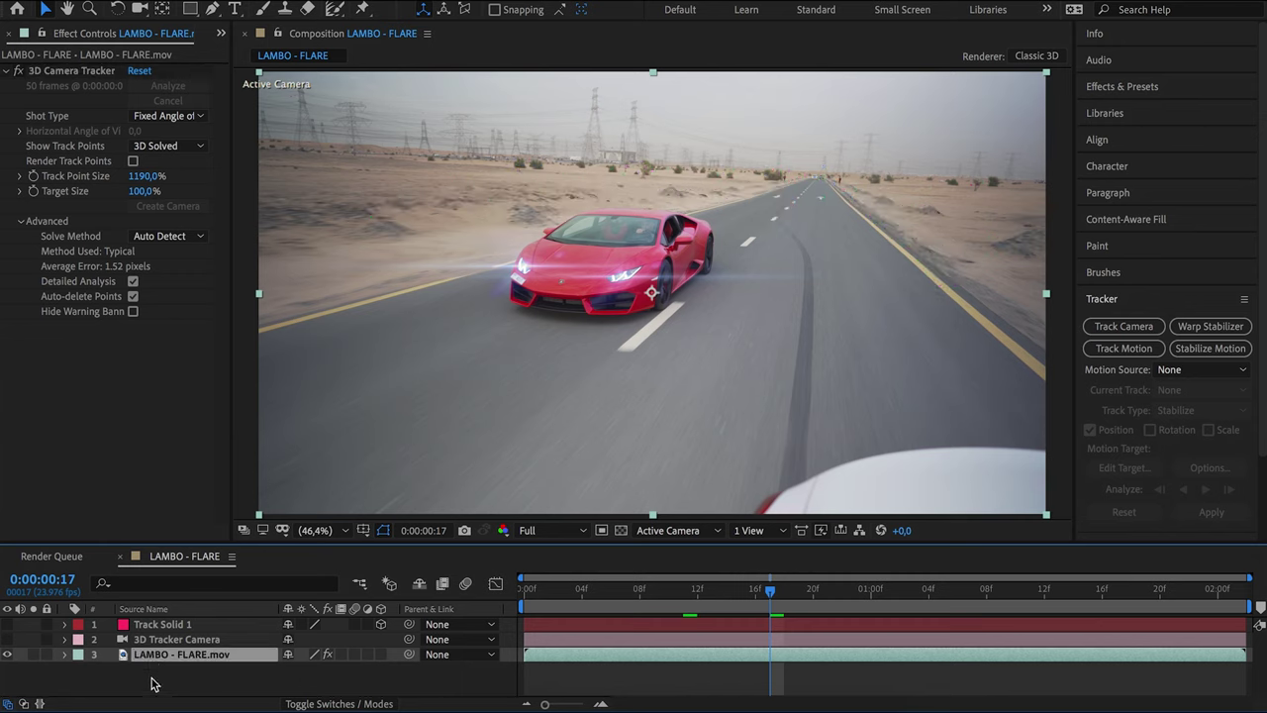
Create a new adjustment layer above the footage and tracking layers
right_click(155, 683)
mouse_move(239, 513)
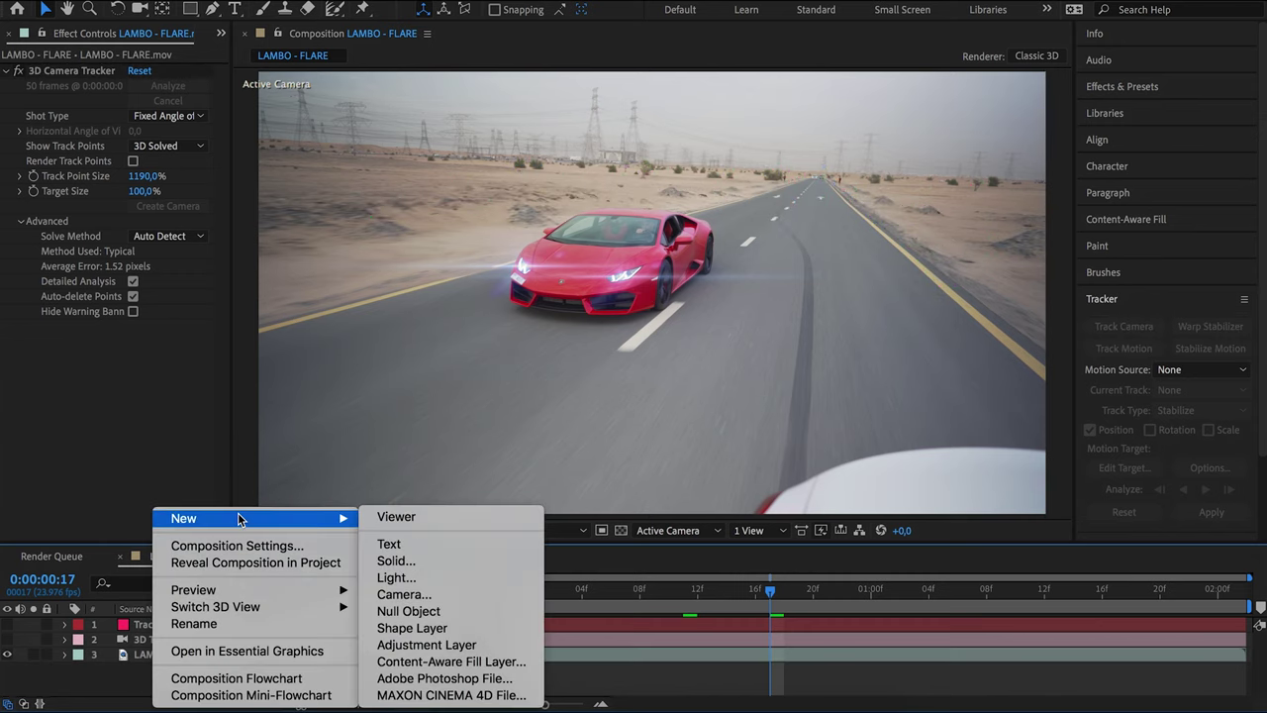
left_click(426, 646)
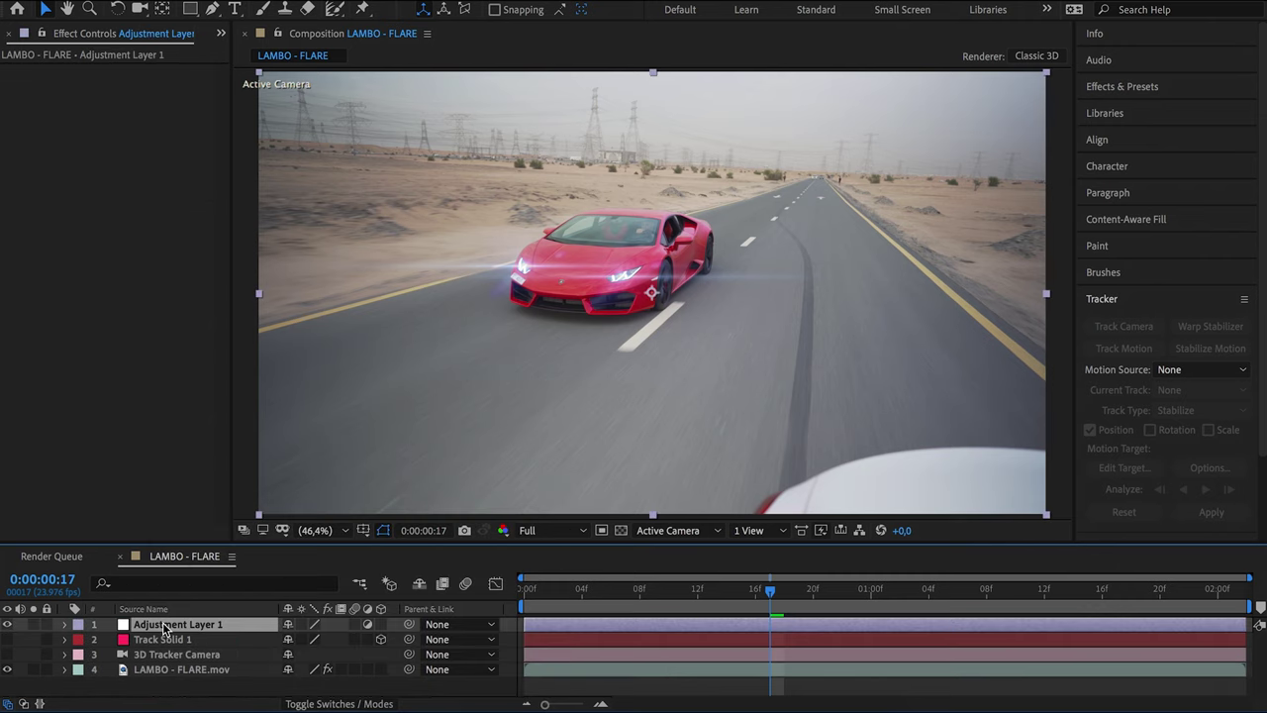
Apply the Vibrance effect to the adjustment layer and set Vibrance to -35
left_click(364, 2)
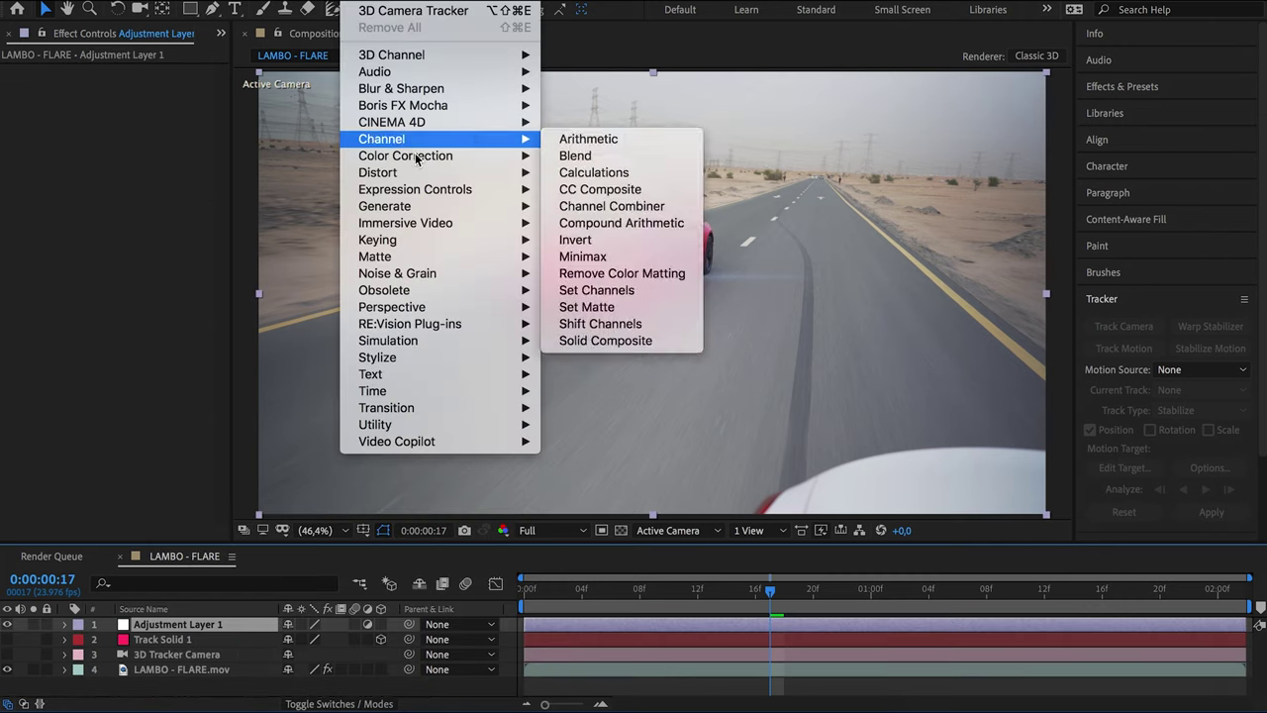
mouse_move(417, 158)
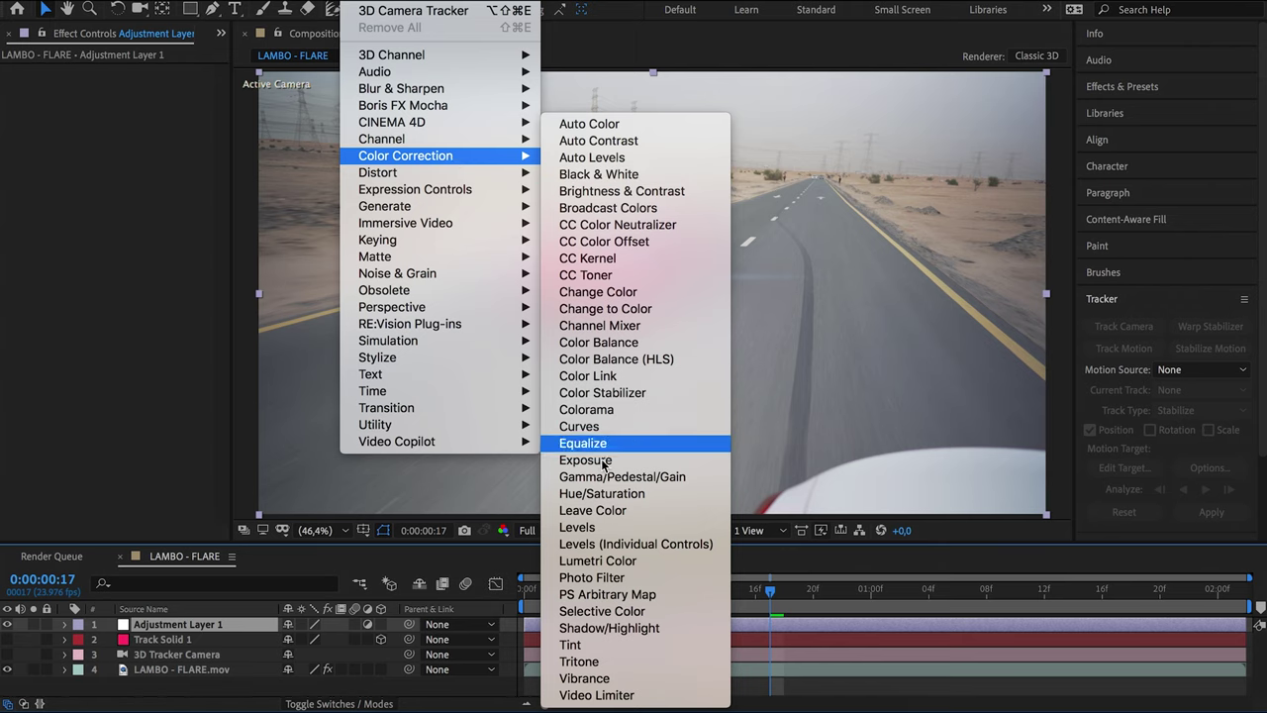
left_click(611, 675)
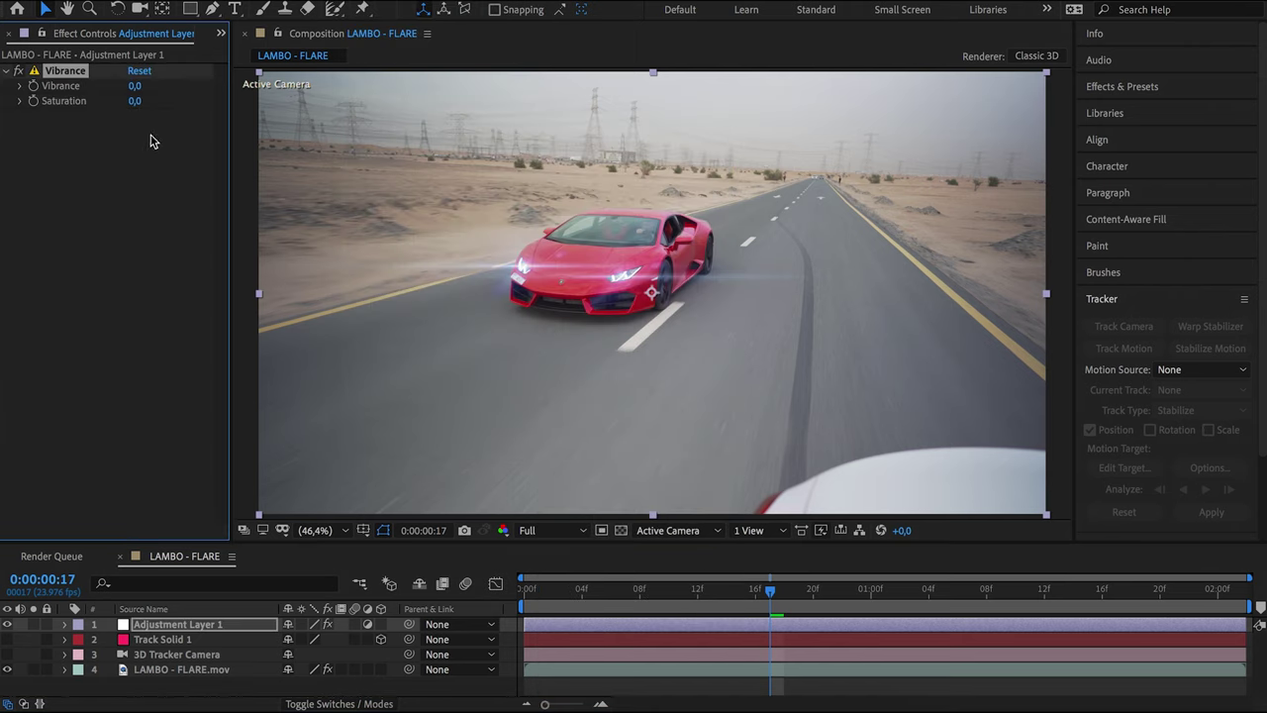
left_click(134, 86)
type("-35")
key("Return")
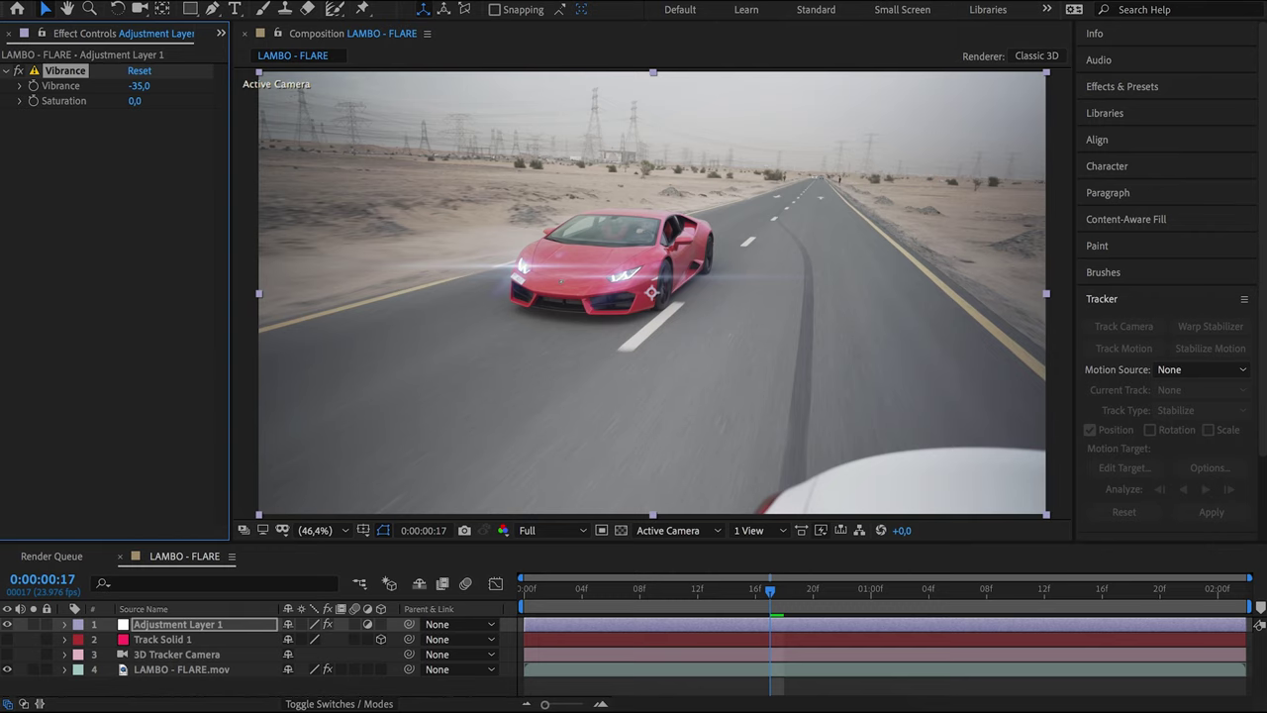
Apply Curves to the adjustment layer, lowering the RGB white point and the red and green curves and slightly raising the blue curve
left_click(362, 2)
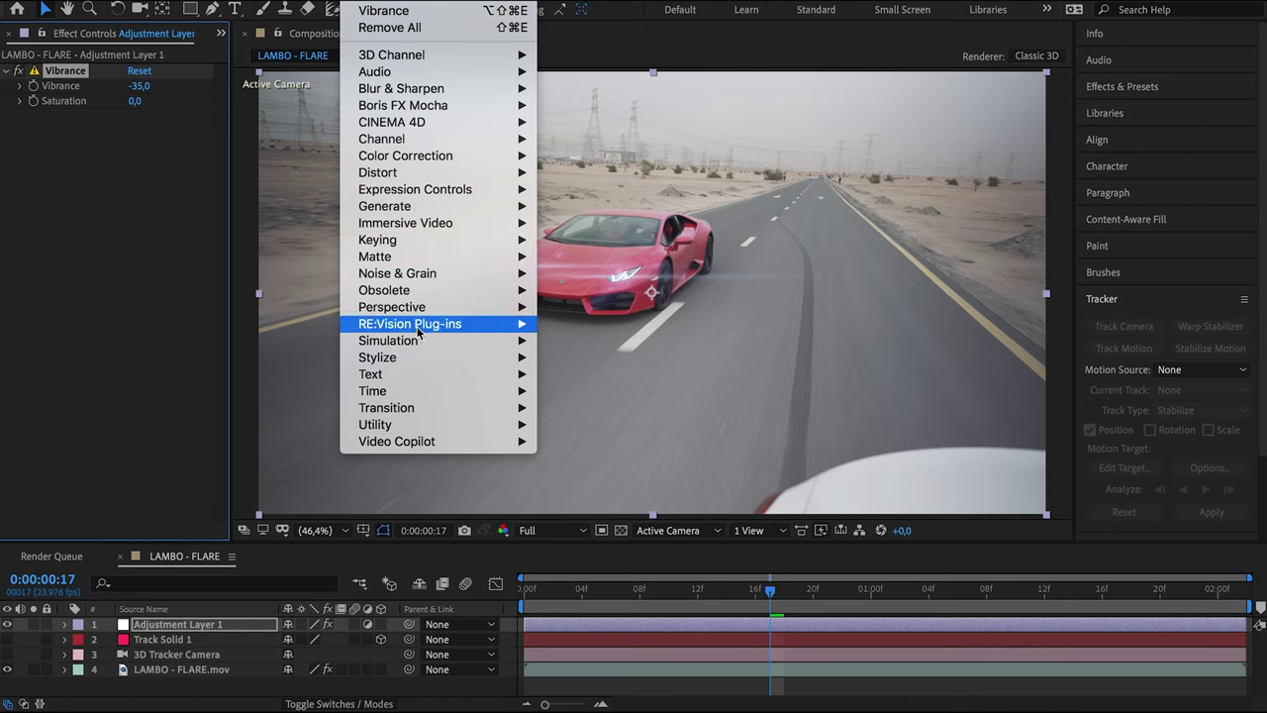
mouse_move(481, 156)
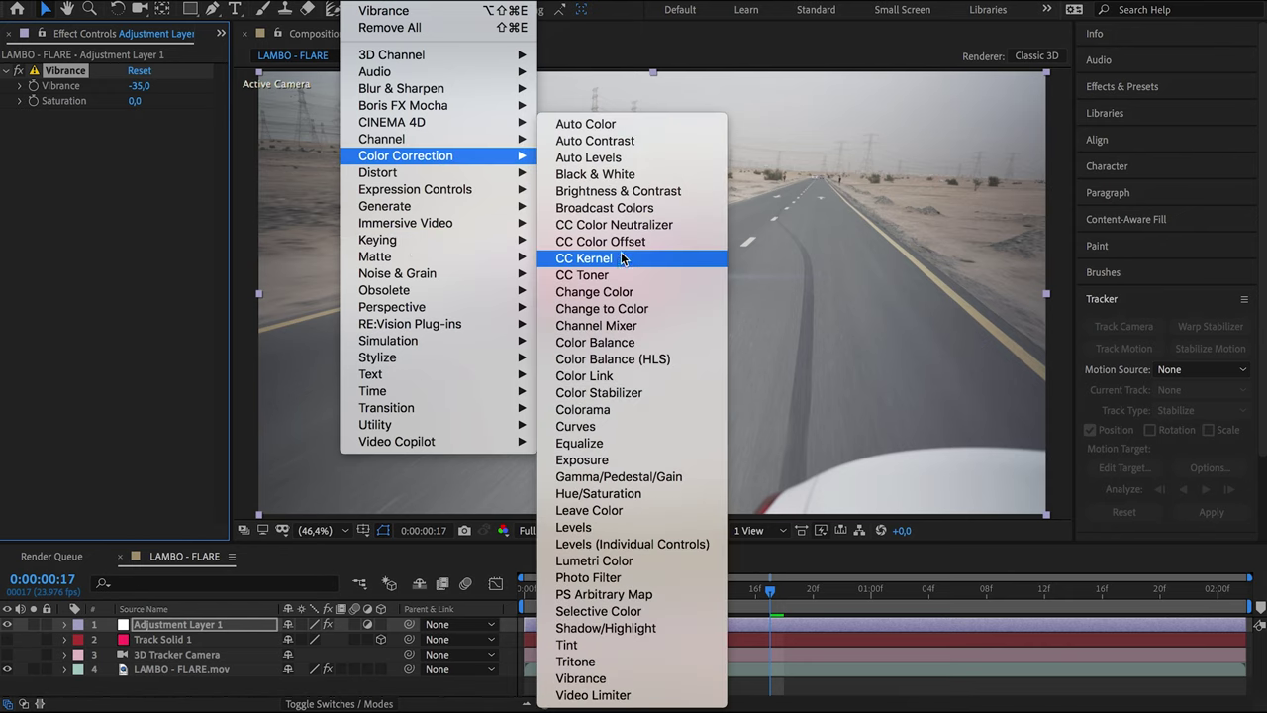
left_click(575, 425)
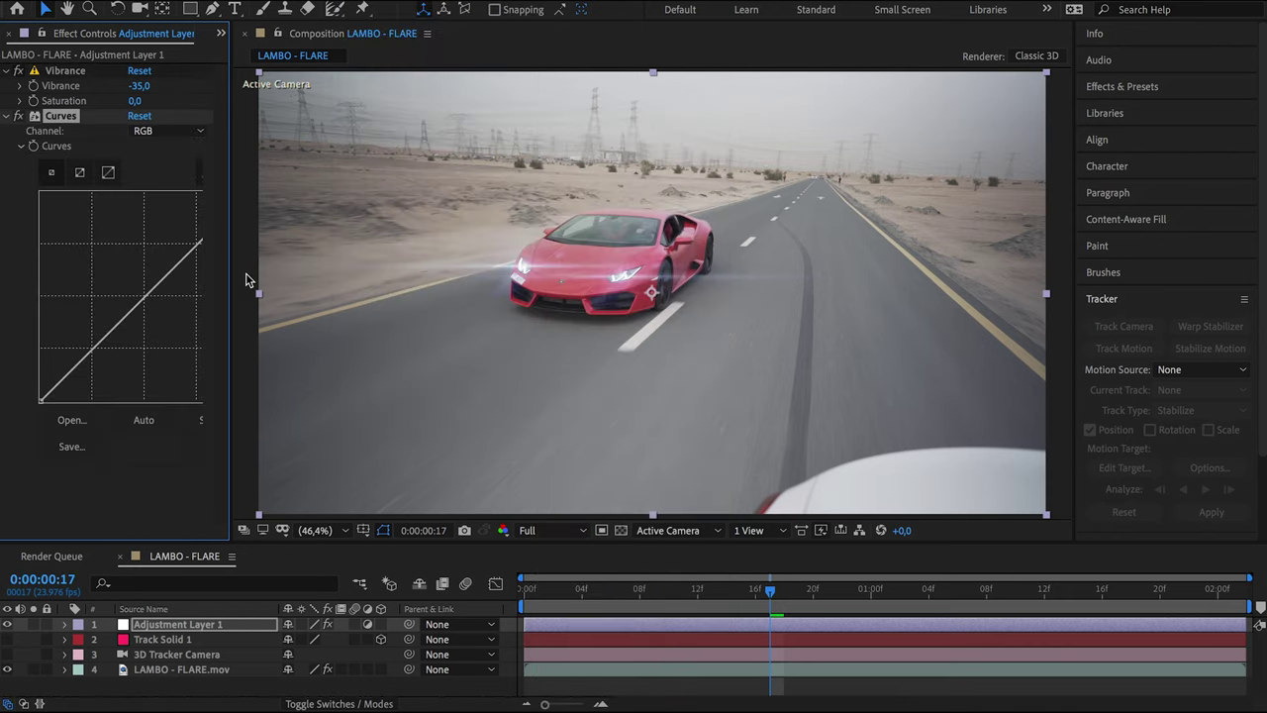
left_click_drag(231, 304, 315, 302)
left_click_drag(248, 194, 269, 275)
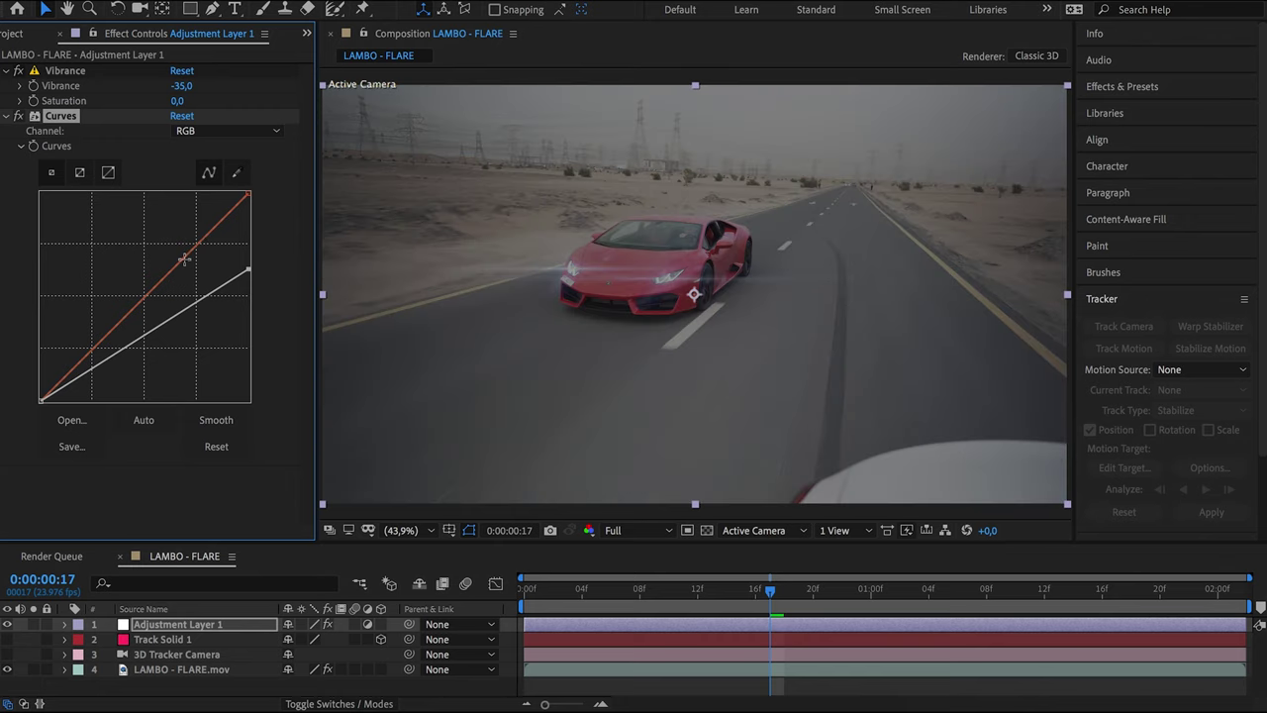
left_click_drag(184, 259, 194, 270)
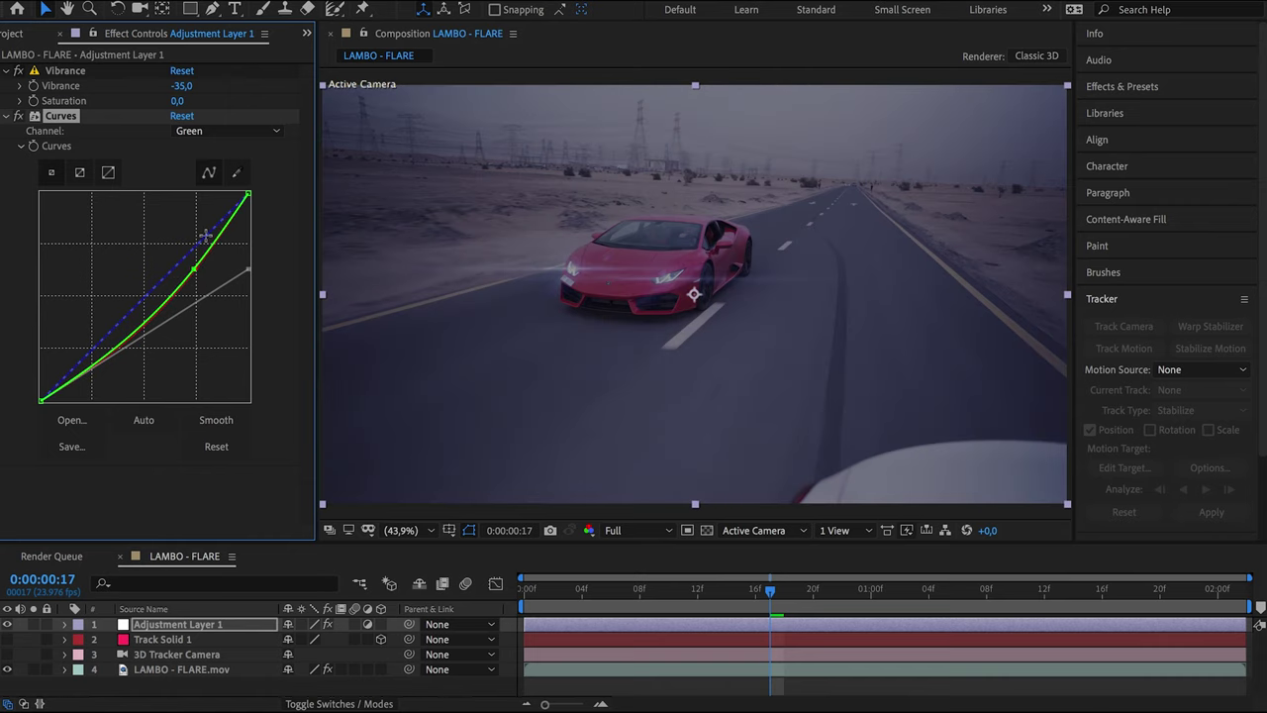
left_click_drag(206, 236, 203, 232)
Enlarge the timeline area and add a second adjustment layer on top of the stack
left_click_drag(345, 542, 345, 474)
right_click(209, 644)
left_click(465, 563)
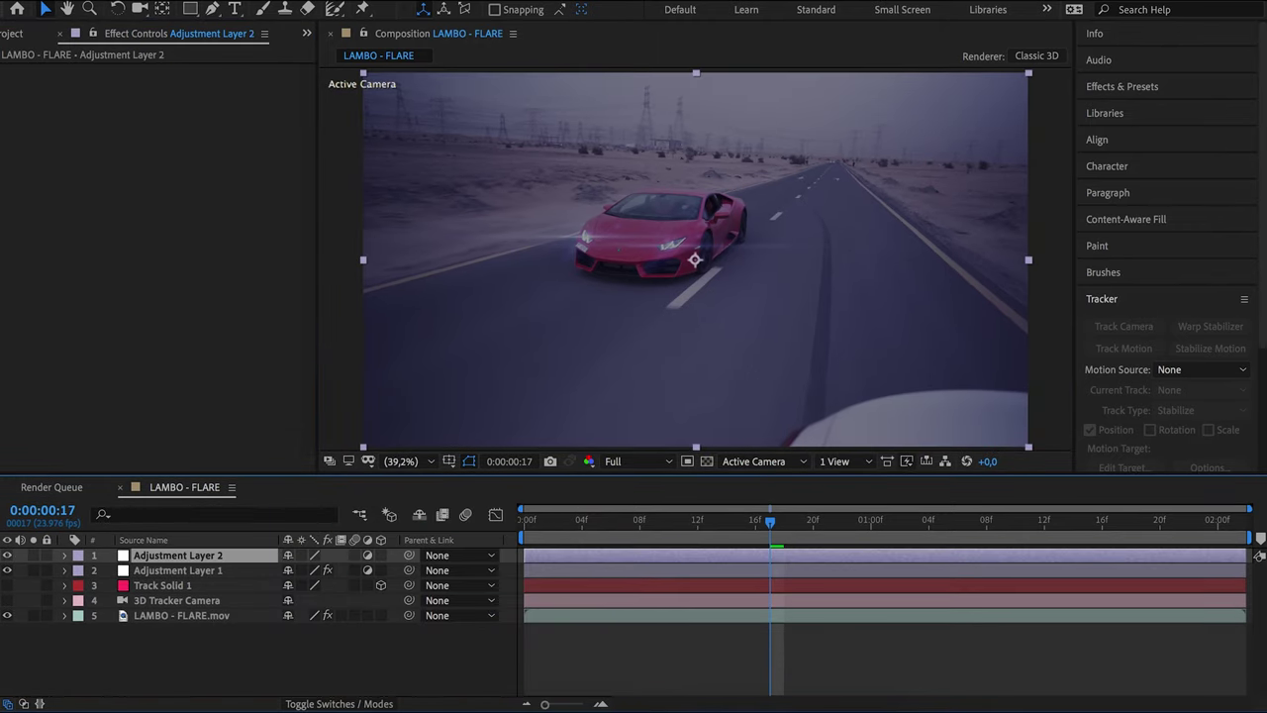
Apply Hue/Saturation to the second adjustment layer with Colorize enabled, hue 230° and saturation 30
left_click(363, 2)
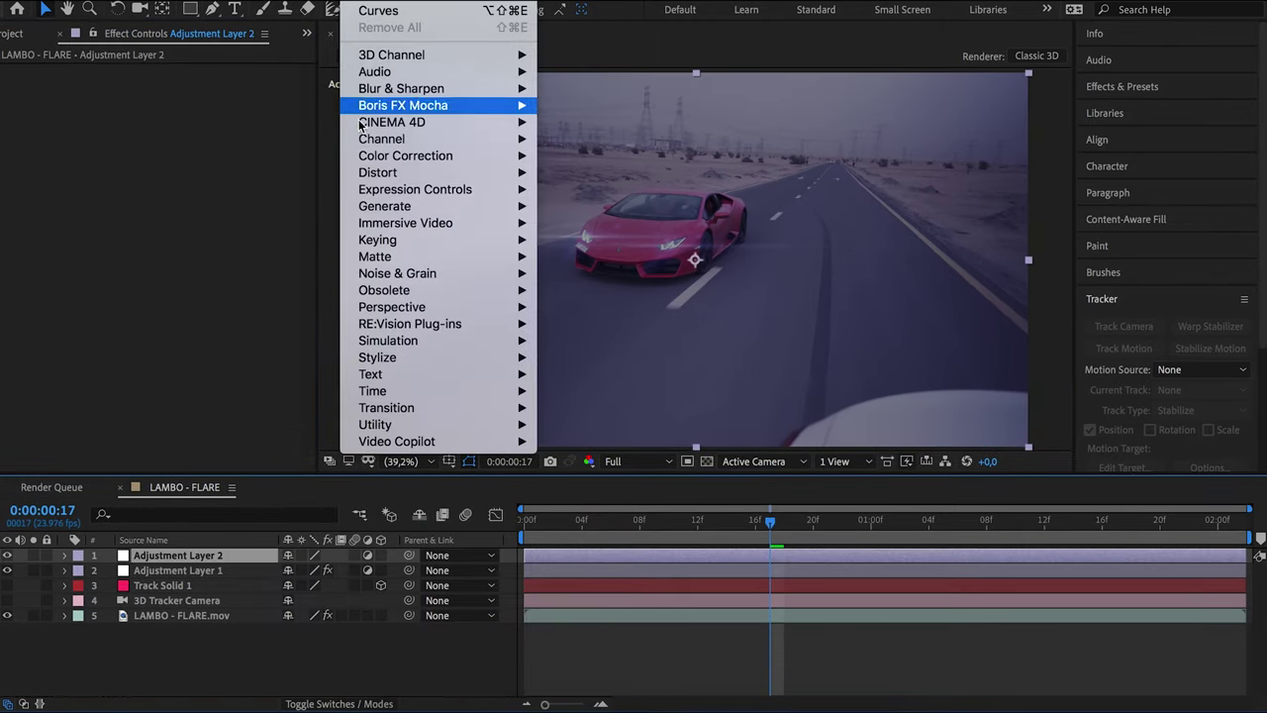
mouse_move(425, 156)
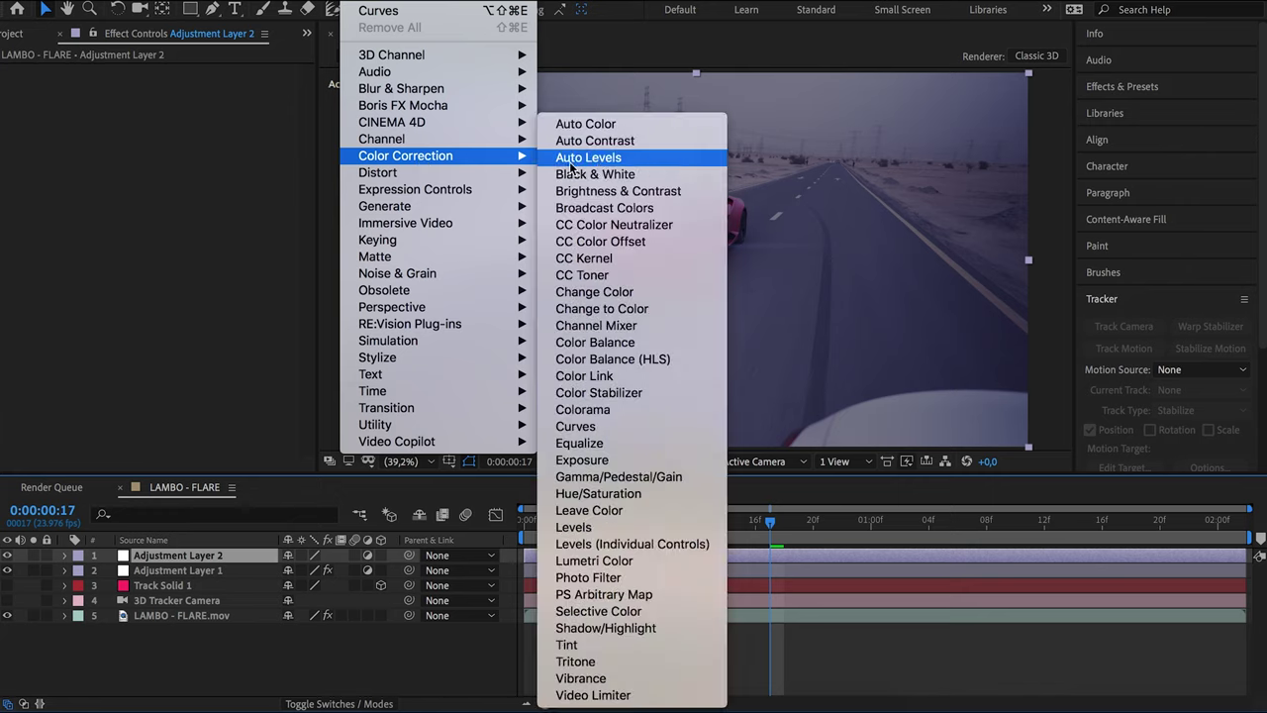
left_click(630, 494)
left_click(175, 285)
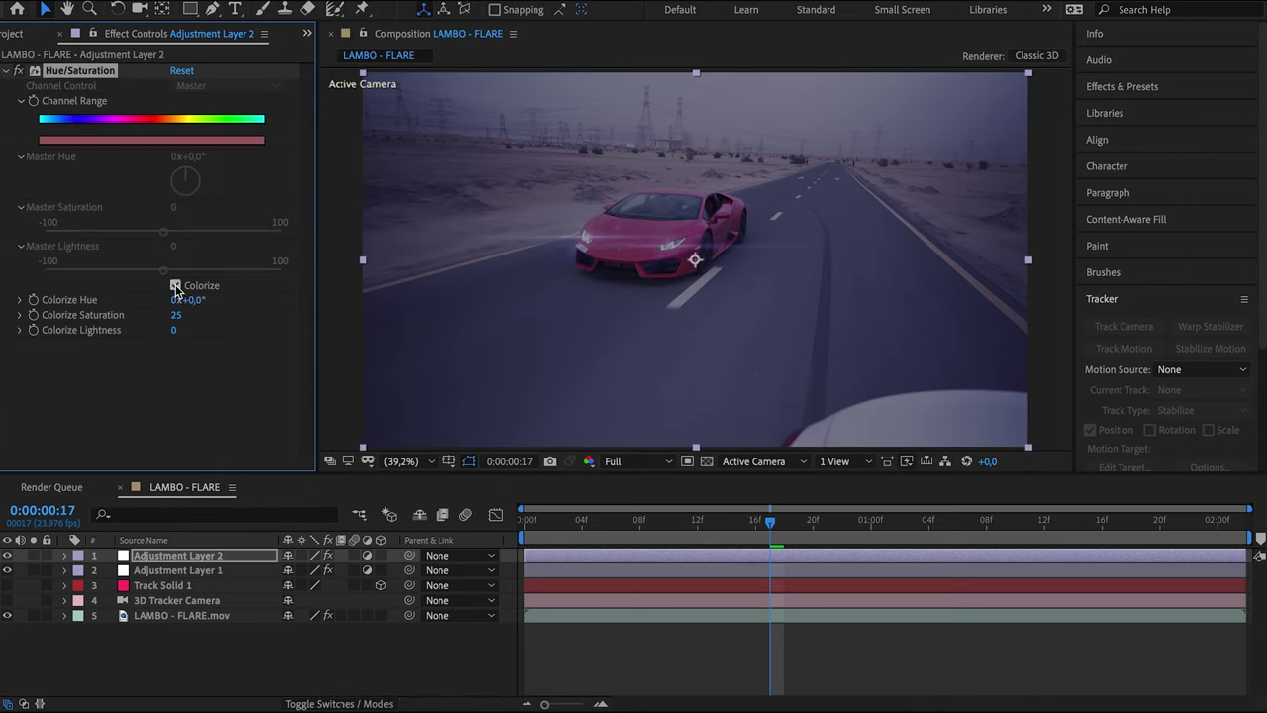
left_click(197, 301)
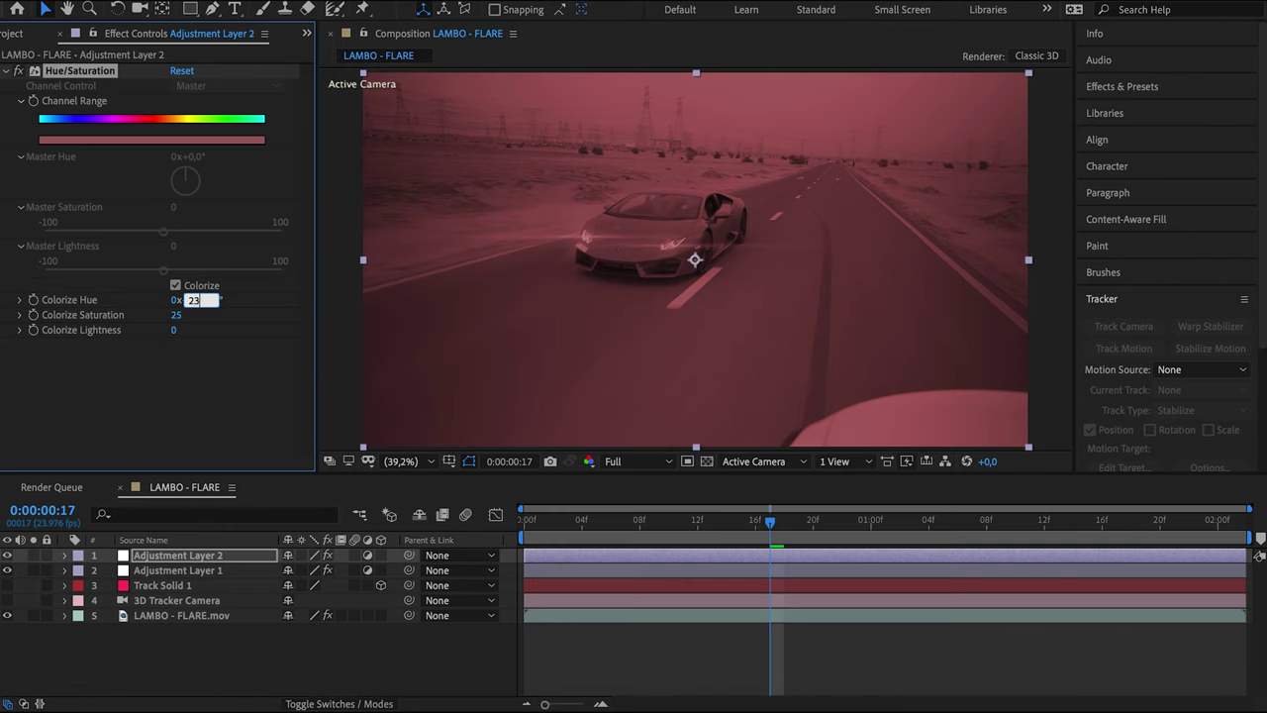
key("Return")
left_click(179, 317)
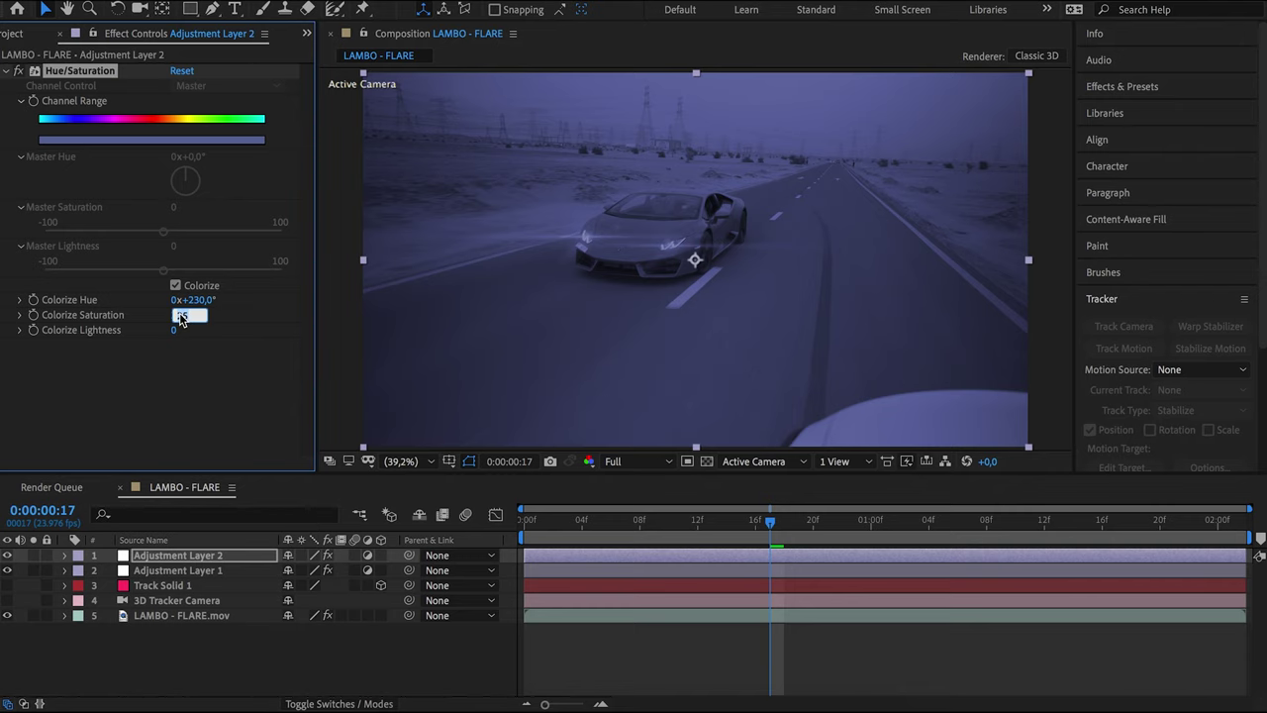
key("Return")
Set the blend mode of Adjustment Layer 2 to Overlay
left_click(201, 553)
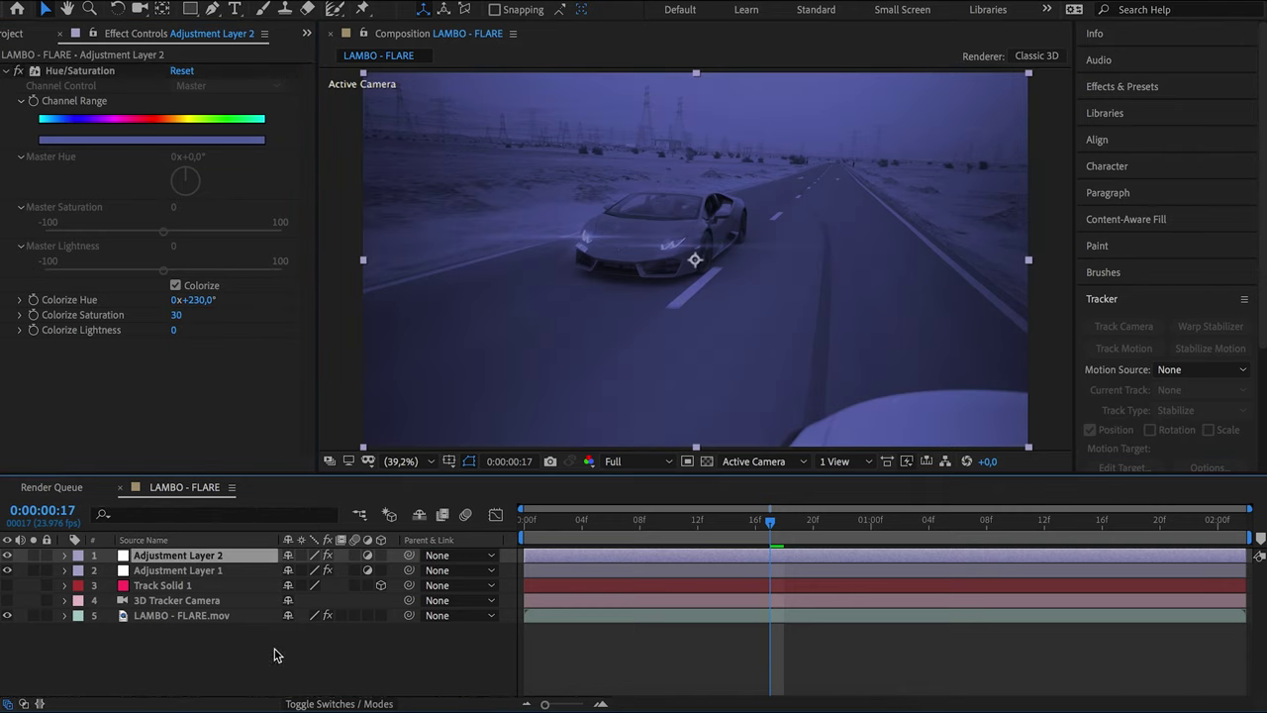
left_click(311, 704)
left_click(319, 555)
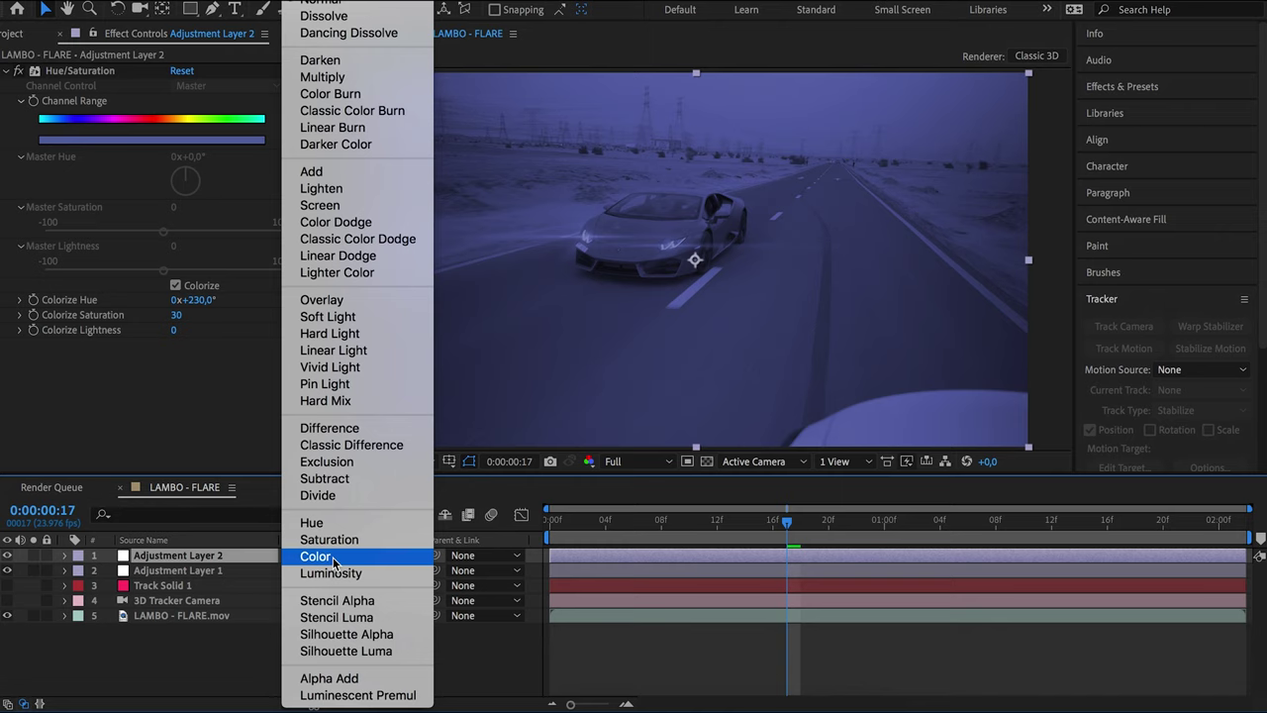
left_click(327, 299)
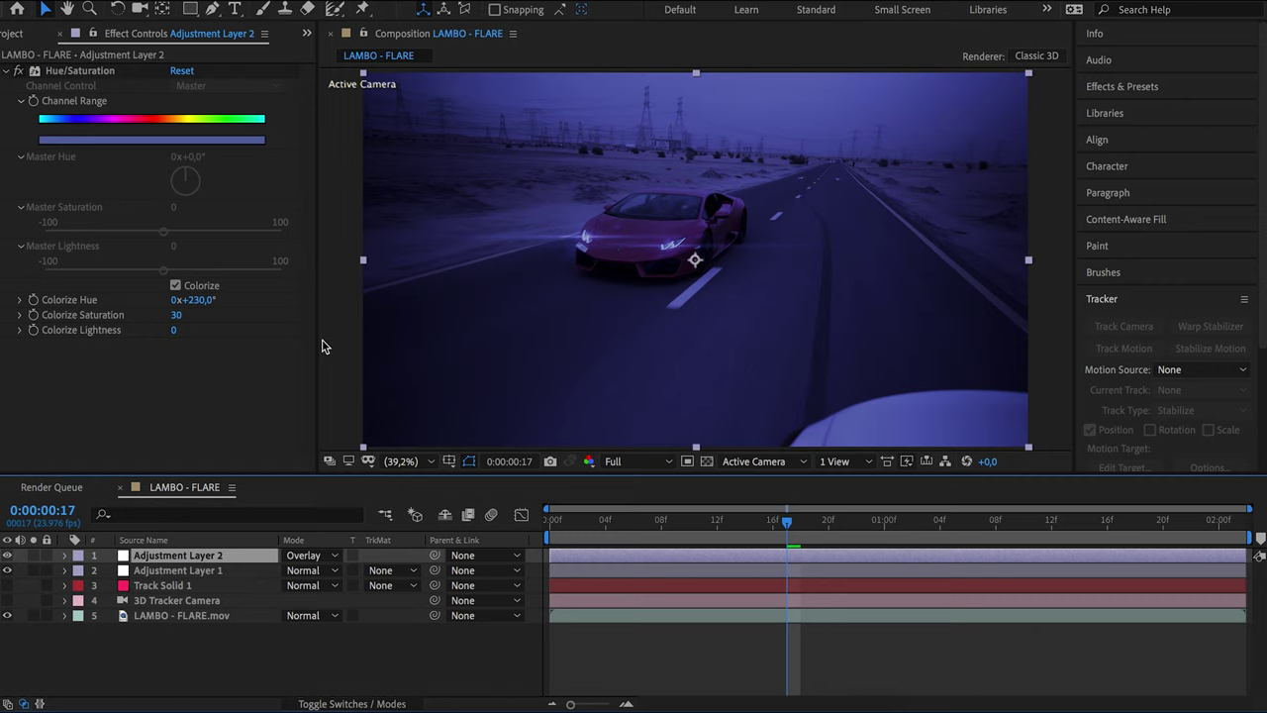
Set the opacity of Adjustment Layer 2 to 50%
key("t")
left_click(297, 570)
type("5")
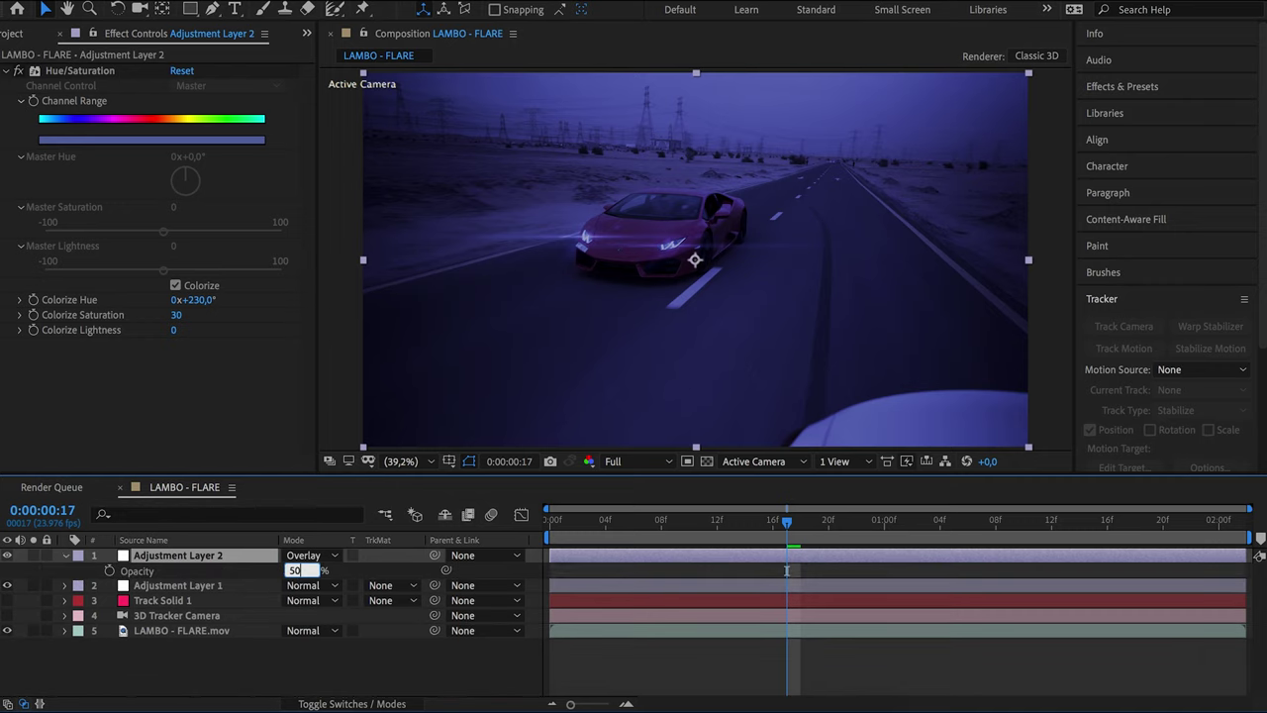
type("0")
key("Return")
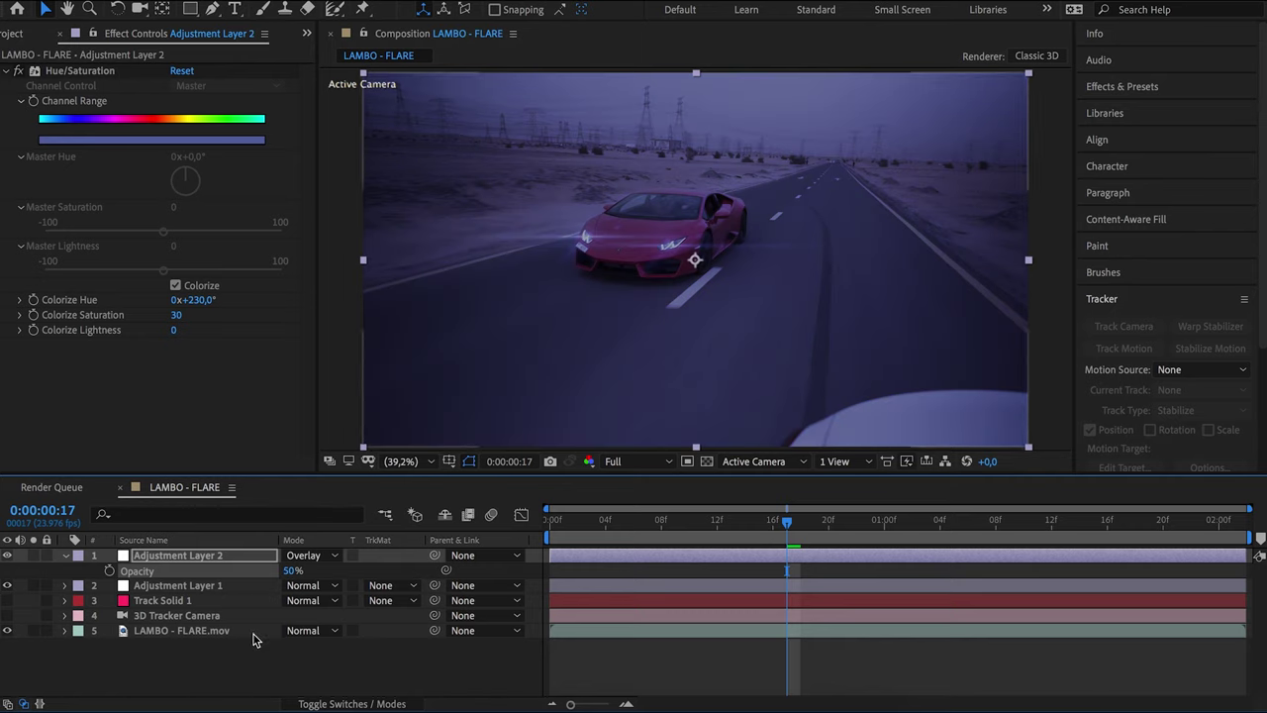
Add a third adjustment layer on top and apply the Tint effect to it
right_click(232, 669)
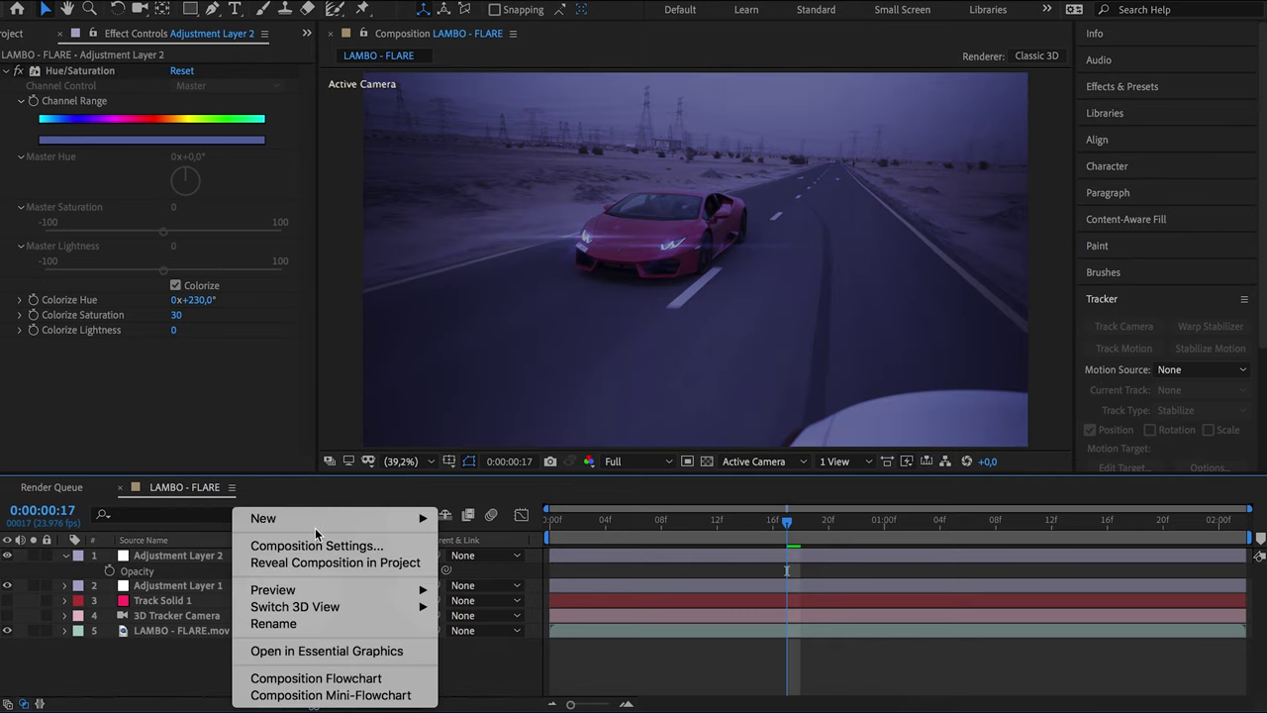
mouse_move(316, 524)
left_click(494, 650)
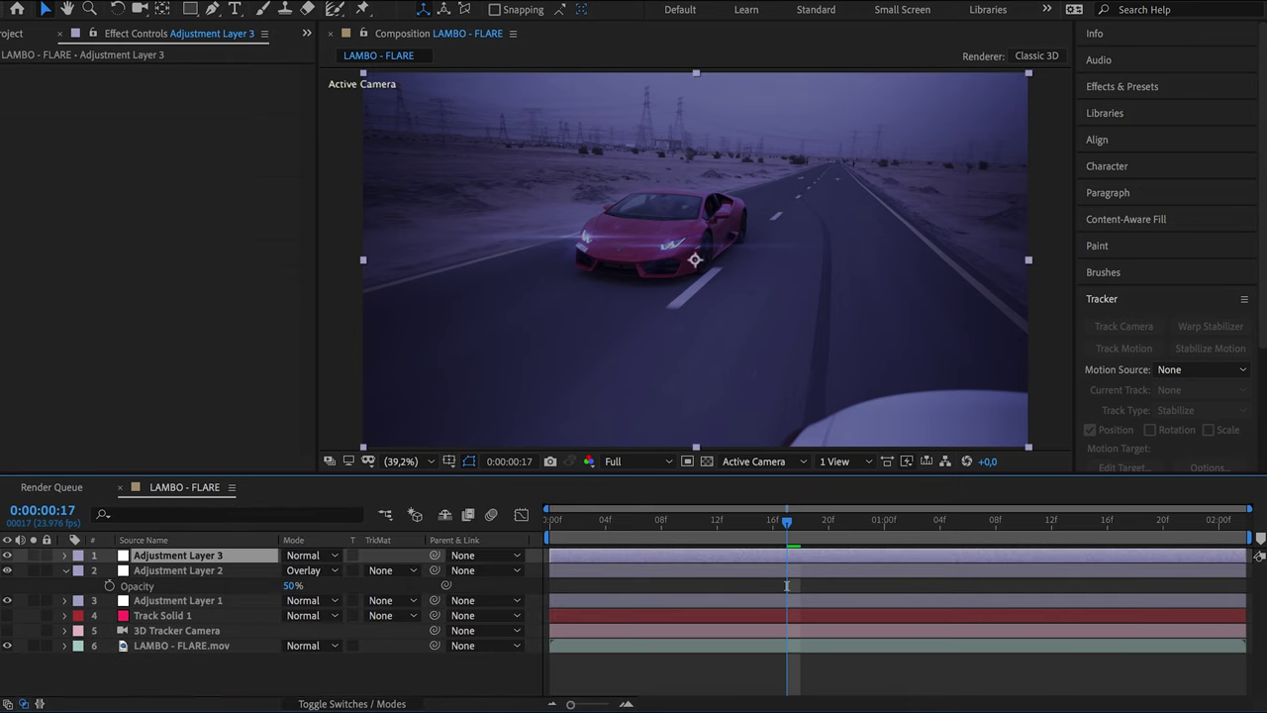
left_click(364, 0)
mouse_move(406, 156)
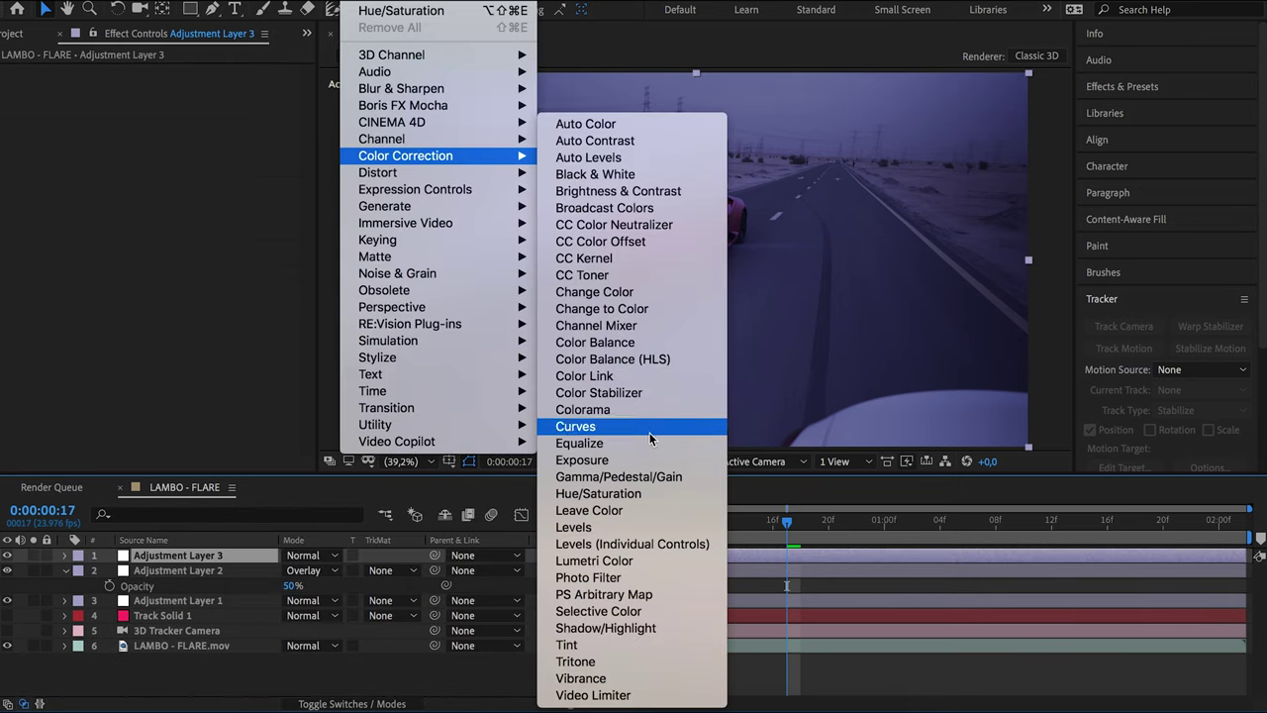
left_click(584, 645)
Set the opacity of Adjustment Layer 3 to 30%
key("t")
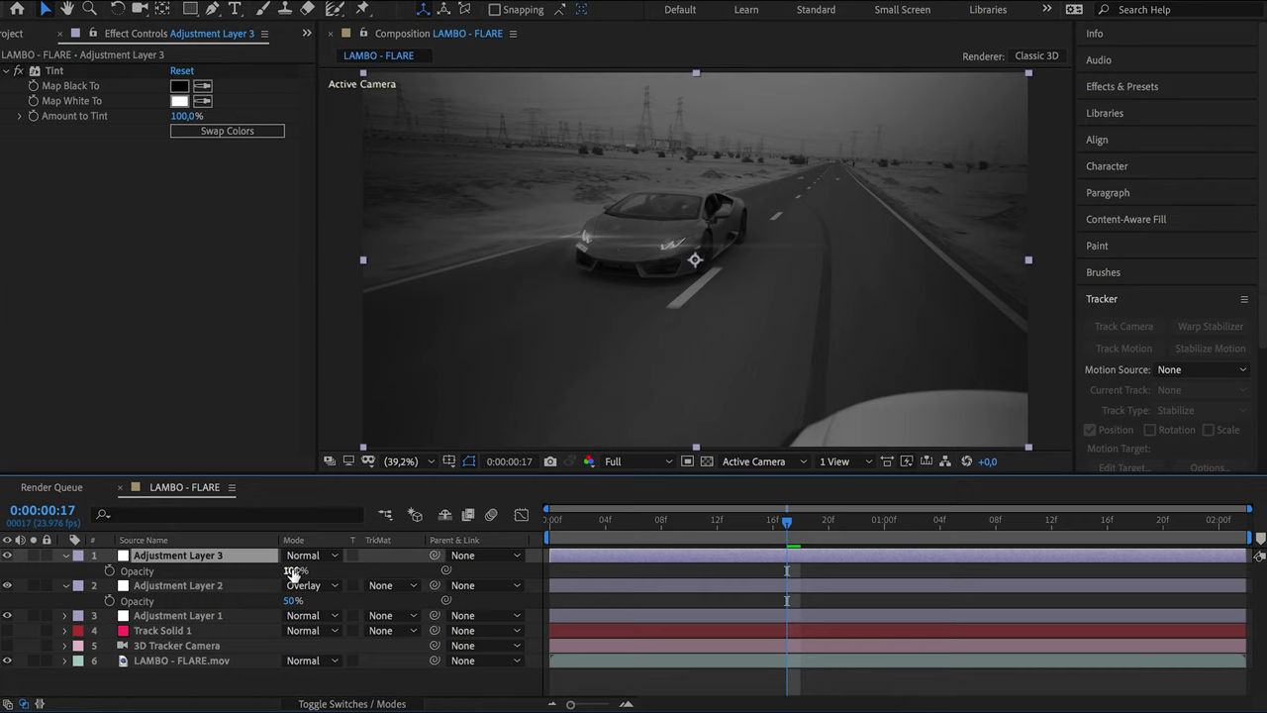
left_click(294, 572)
type("30")
key("Return")
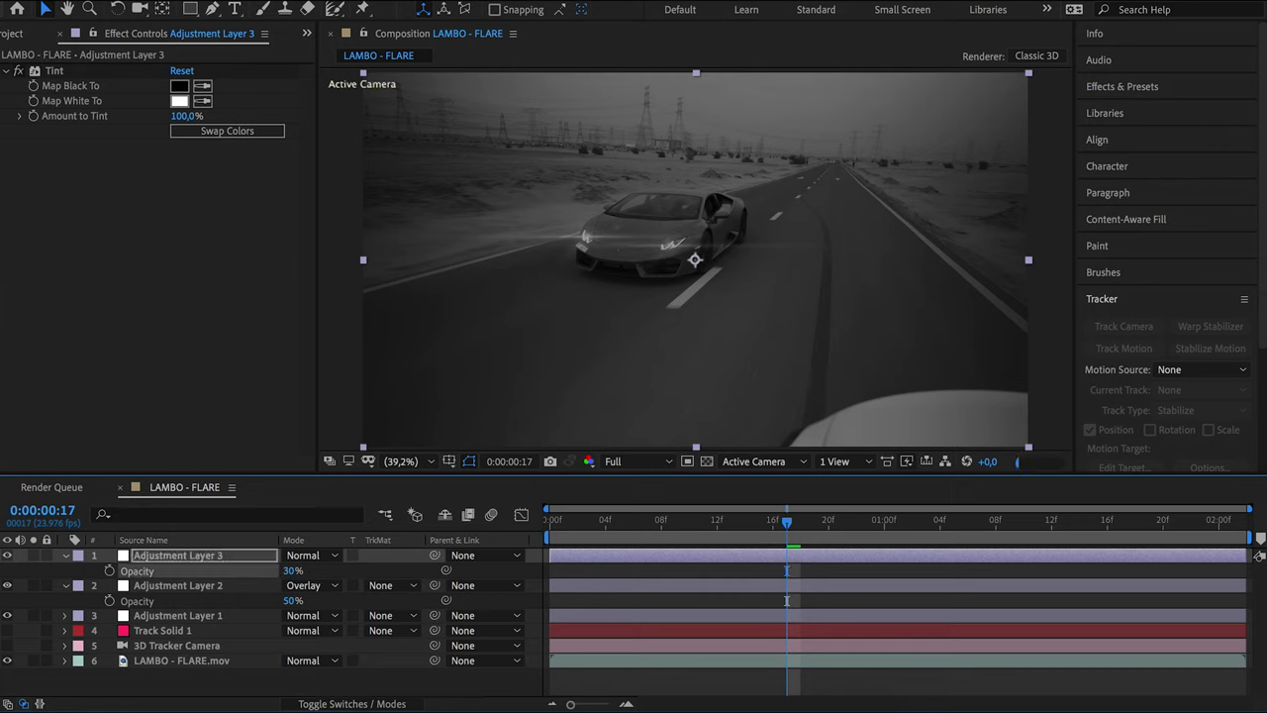
Hide all three adjustment layers to compare the grade with the original footage
left_click(7, 555)
left_click(7, 586)
left_click(6, 615)
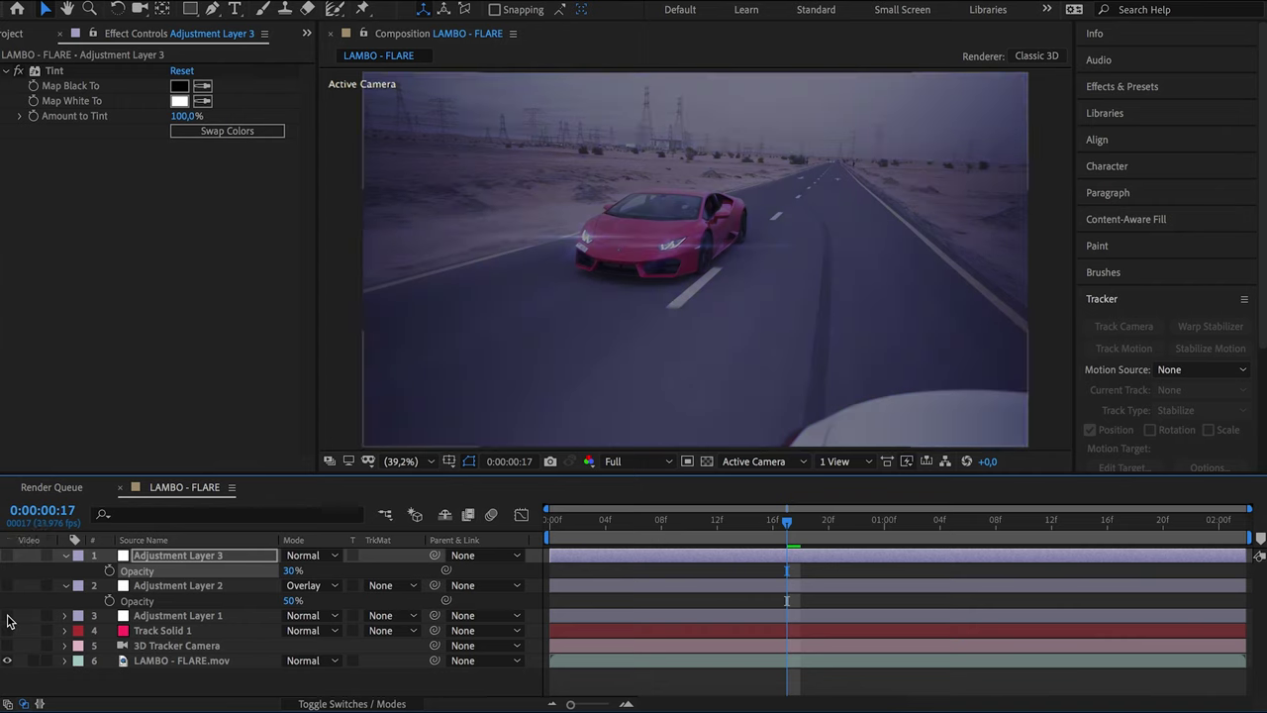
Pre-compose the LAMBO - FLARE.mov layer, moving all attributes into the new composition
left_click(158, 661)
right_click(156, 661)
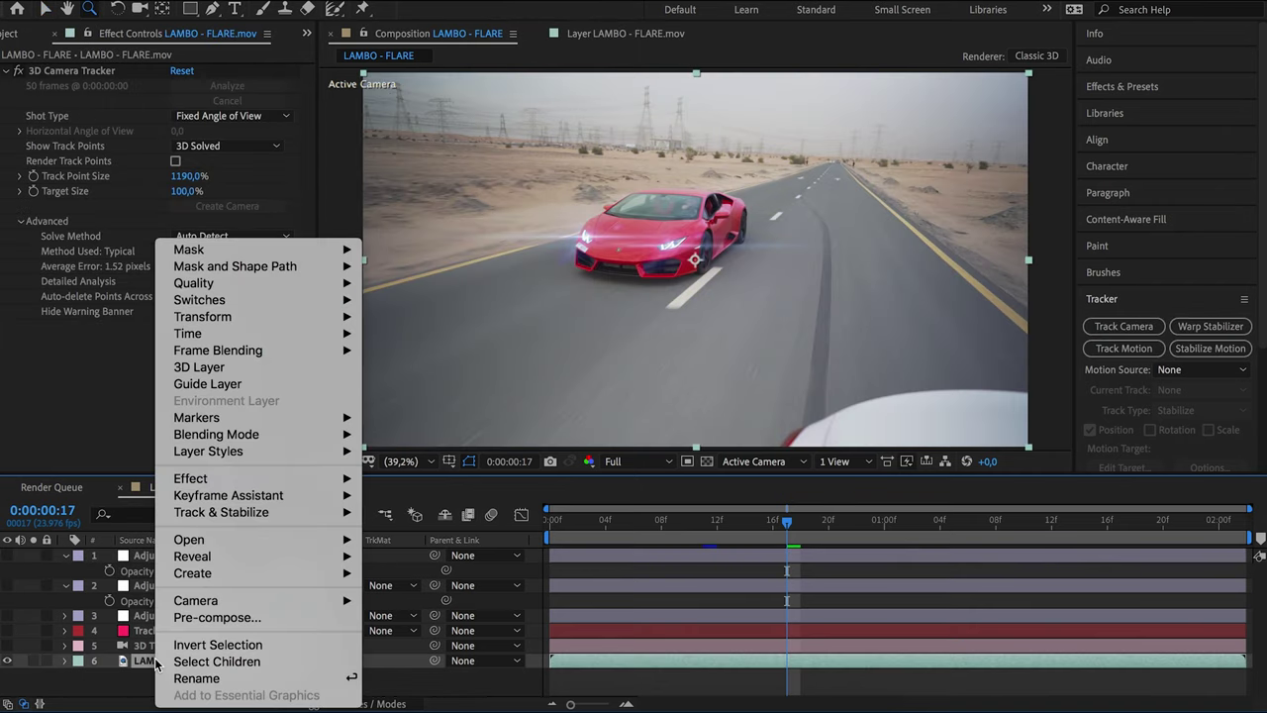
left_click(218, 620)
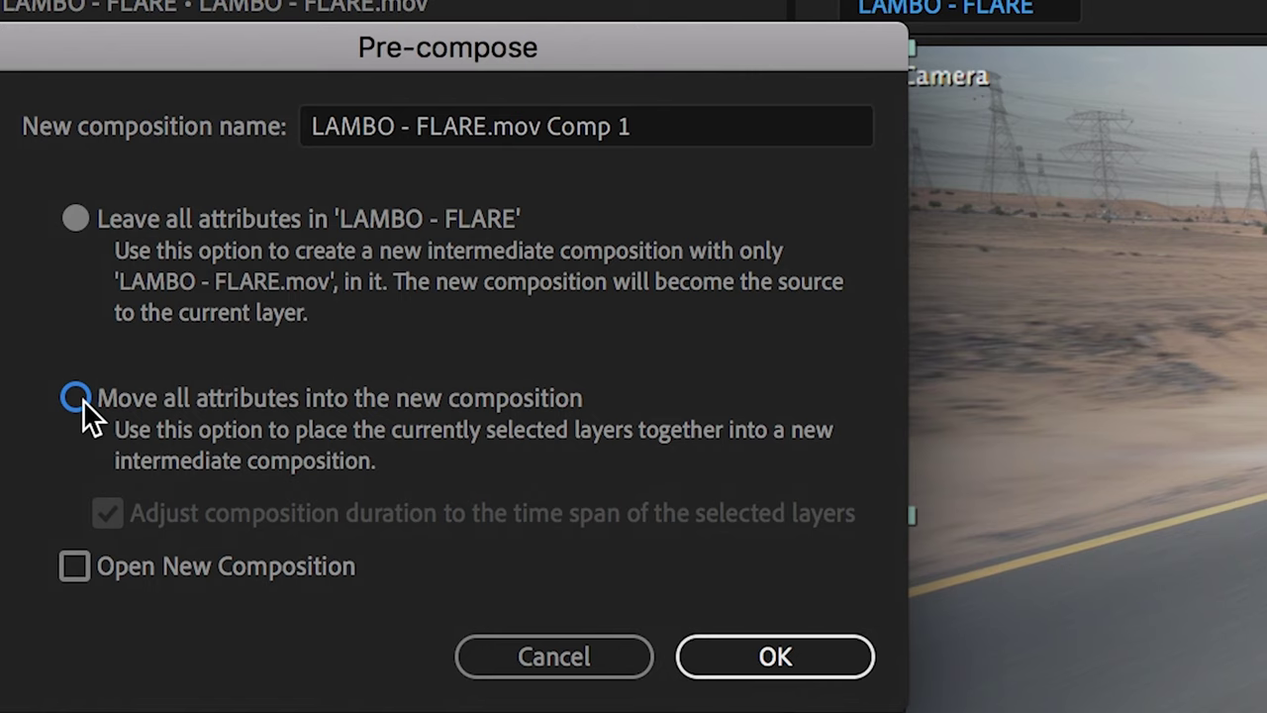
left_click(82, 399)
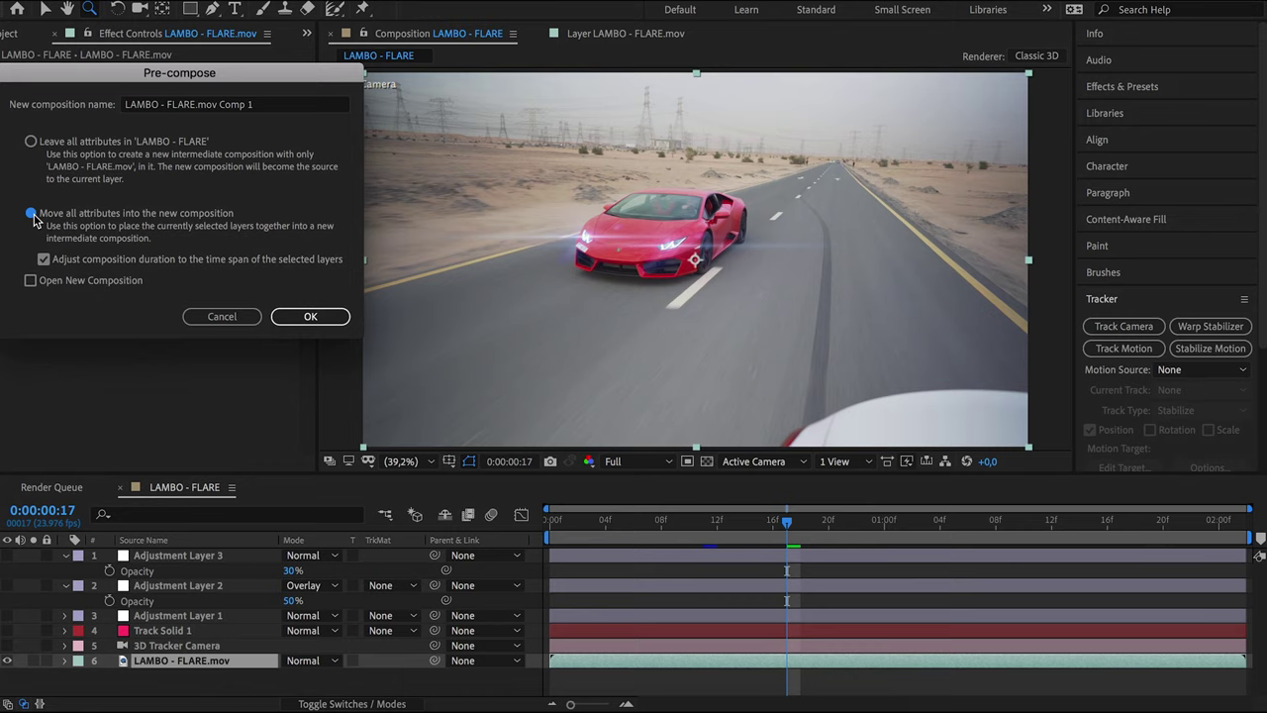
left_click(32, 215)
left_click(327, 317)
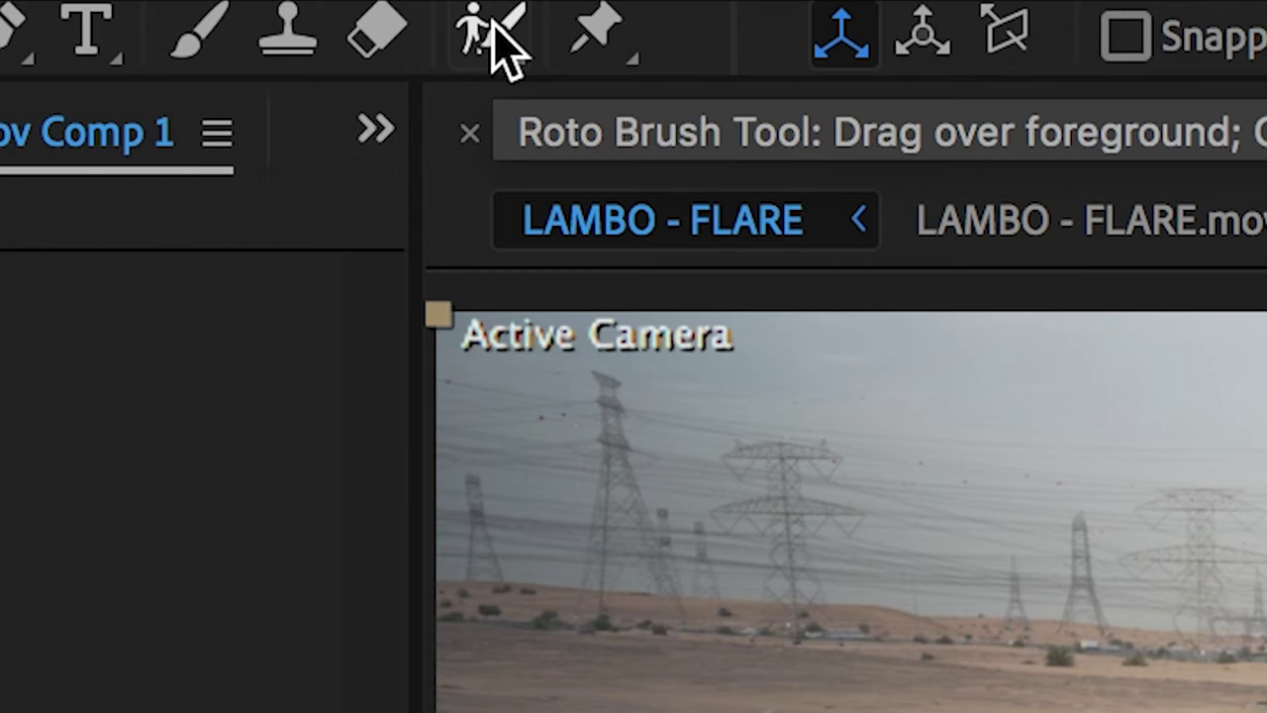
Open the pre-composed footage layer for rotoscoping and paint a Roto Brush stroke across the whole sky
left_click(493, 22)
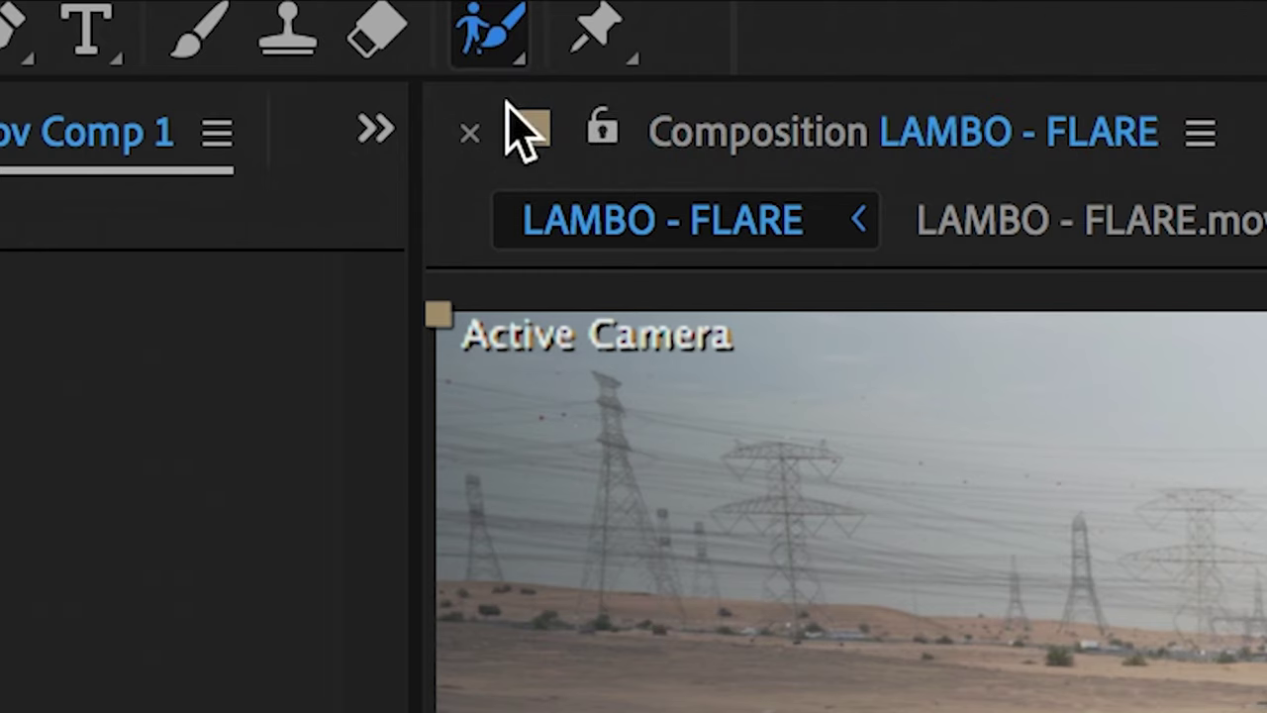
double_click(200, 687)
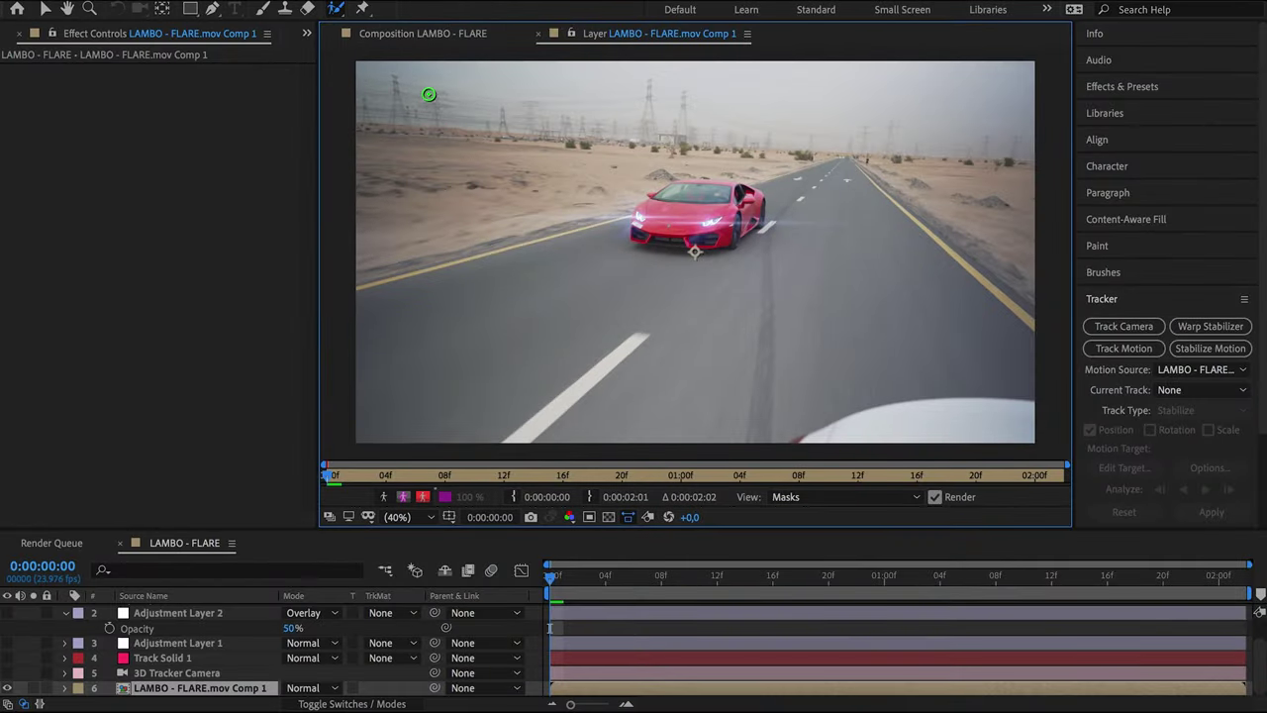
mouse_move(382, 80)
left_mouse_down()
mouse_move(522, 95)
mouse_move(1003, 81)
left_mouse_up()
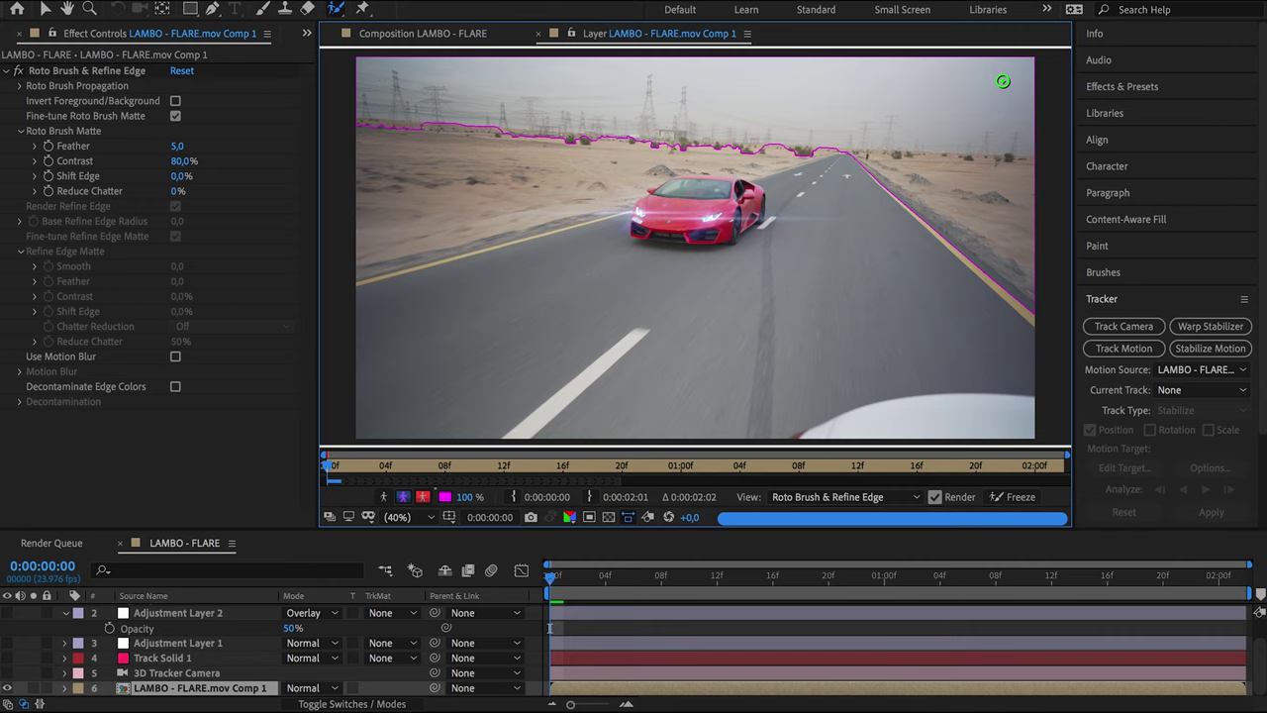
Subtract the desert area beside the road's outer yellow line from the sky selection using a larger Roto Brush
mouse_move(841, 358)
left_mouse_down()
mouse_move(992, 357)
mouse_move(874, 357)
left_mouse_up()
key("alt")
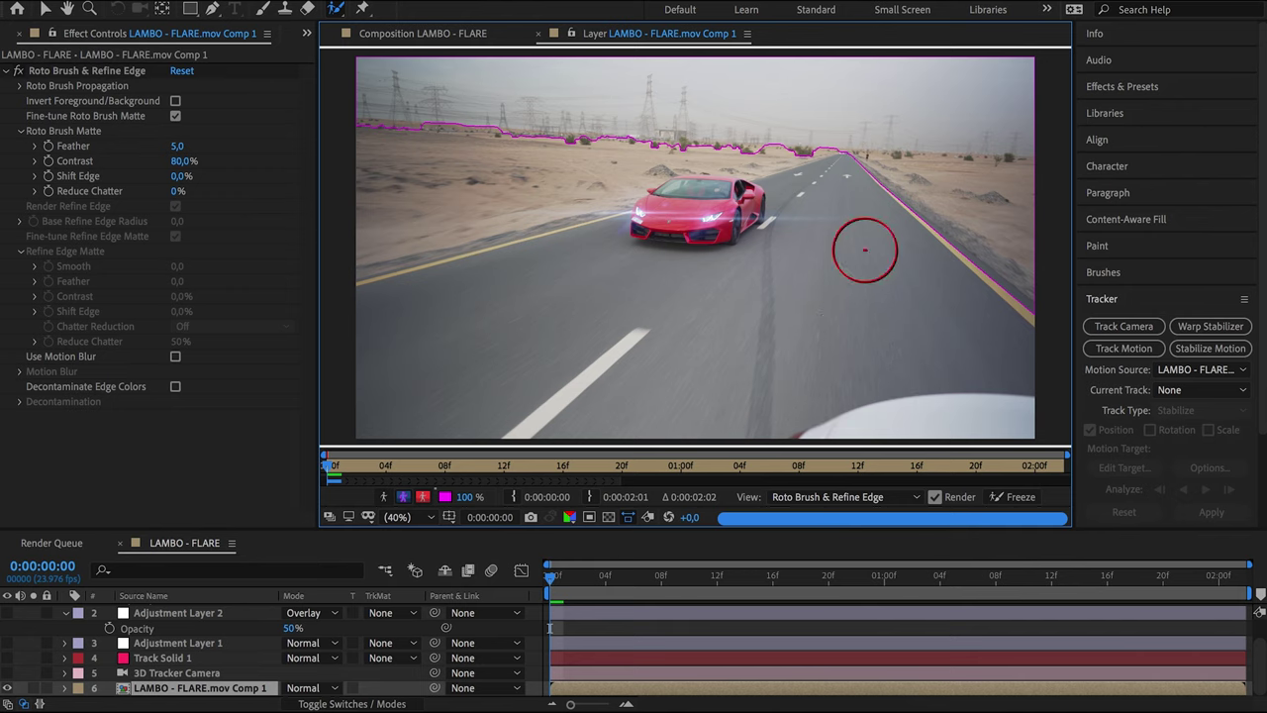
key("alt")
left_click_drag(867, 193, 1040, 213)
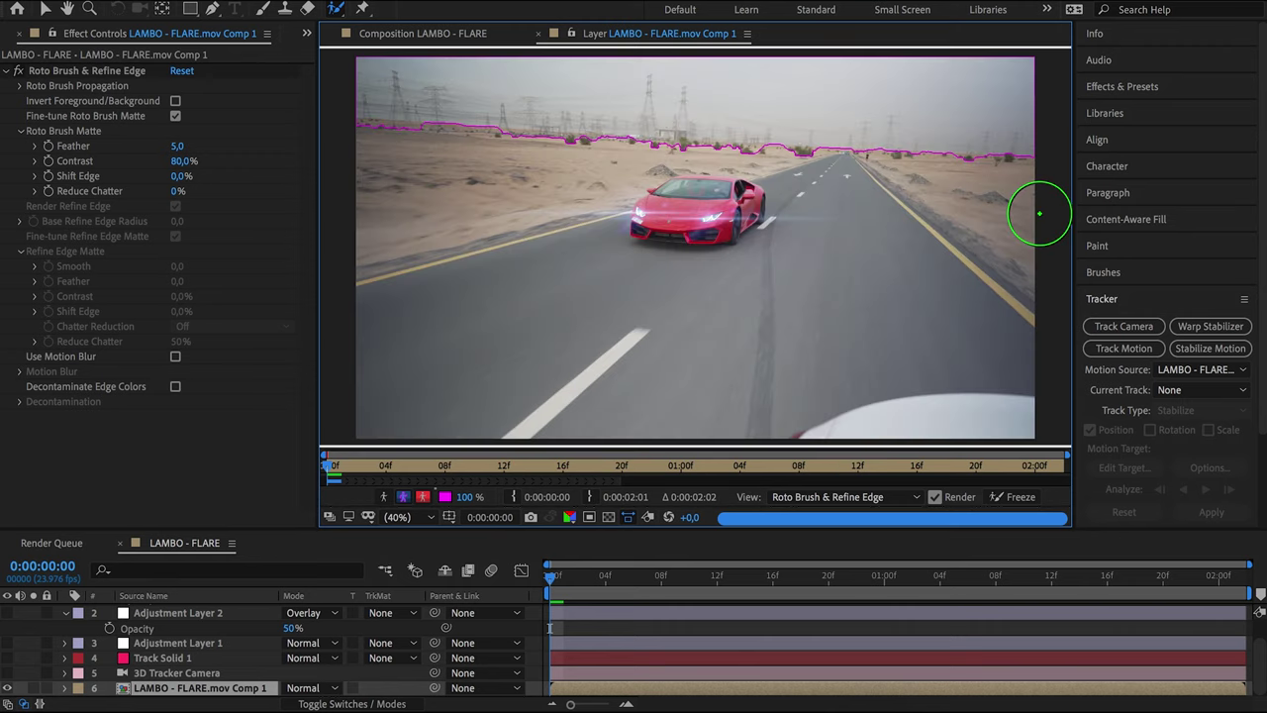
Refine the sky selection along the horizon around the bushes and the distant building with a smaller Roto Brush
left_click_drag(823, 179, 816, 236)
left_click(808, 156, "alt")
left_click(760, 152, "alt")
left_click_drag(759, 151, 707, 152)
left_click(670, 137)
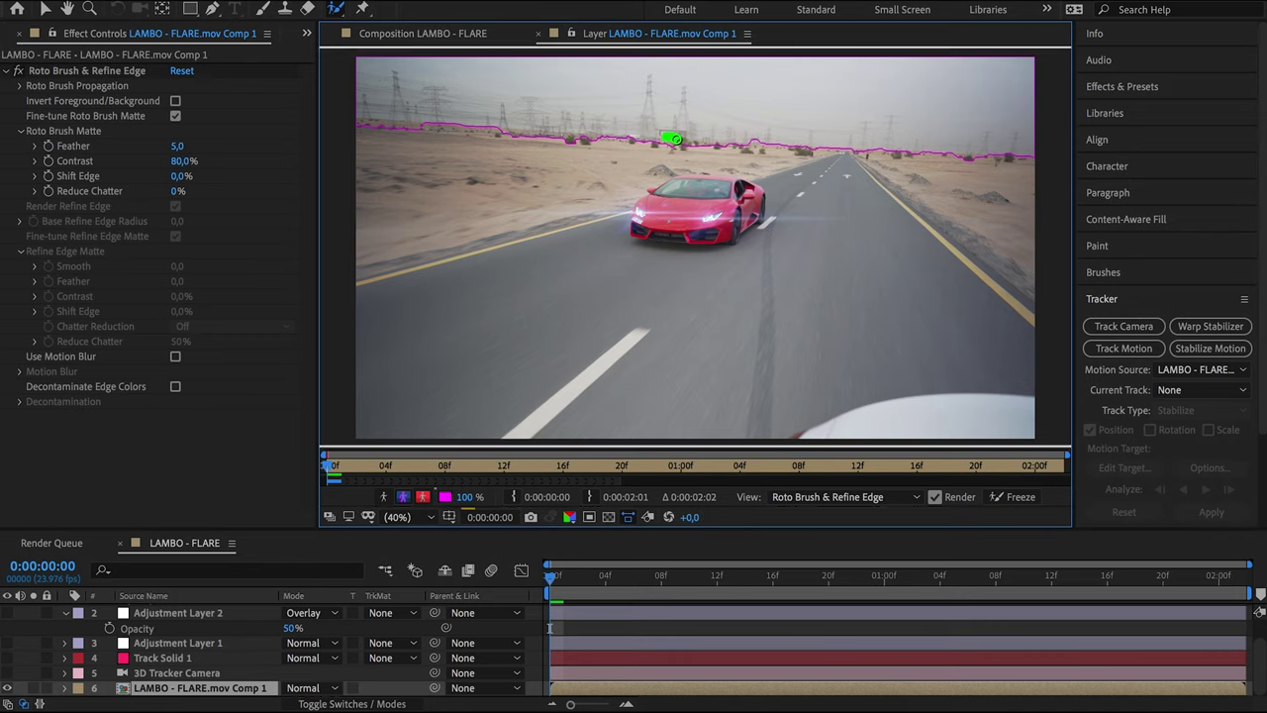
left_click(696, 146, "alt")
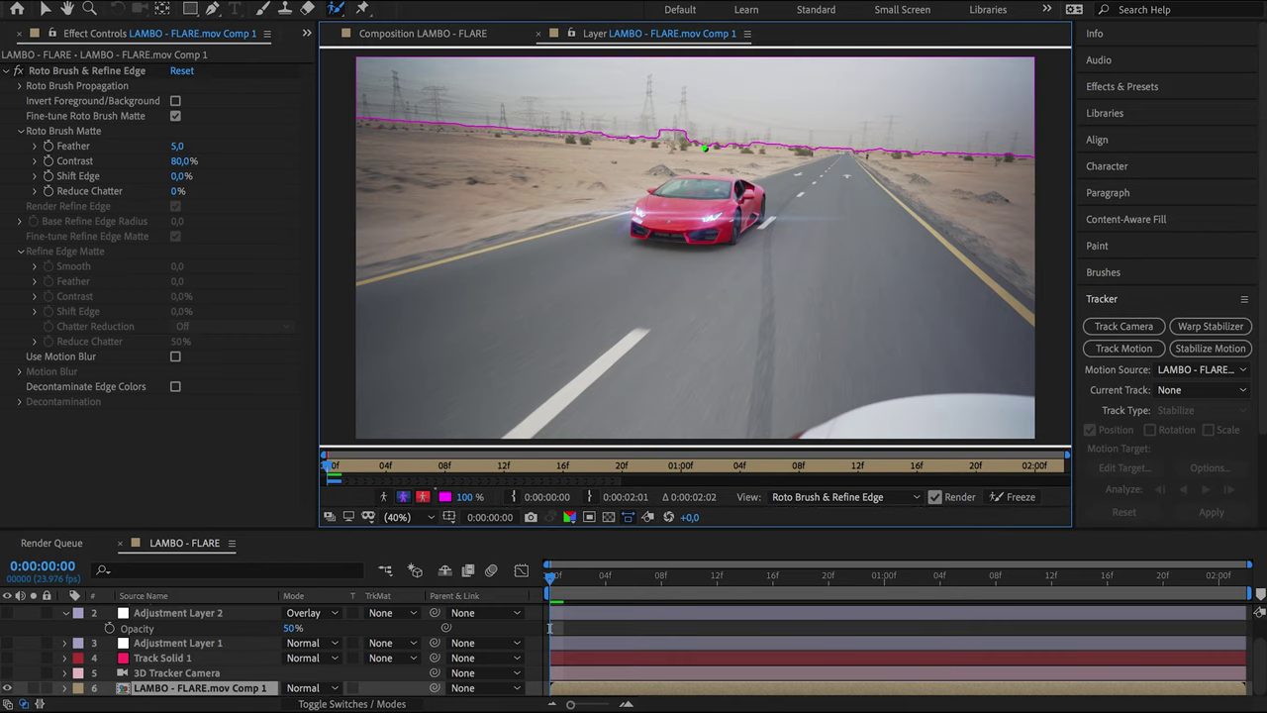
Propagate the Roto Brush sky selection through the clip, adding a short sky stroke at frame 17 to extend it
key("space")
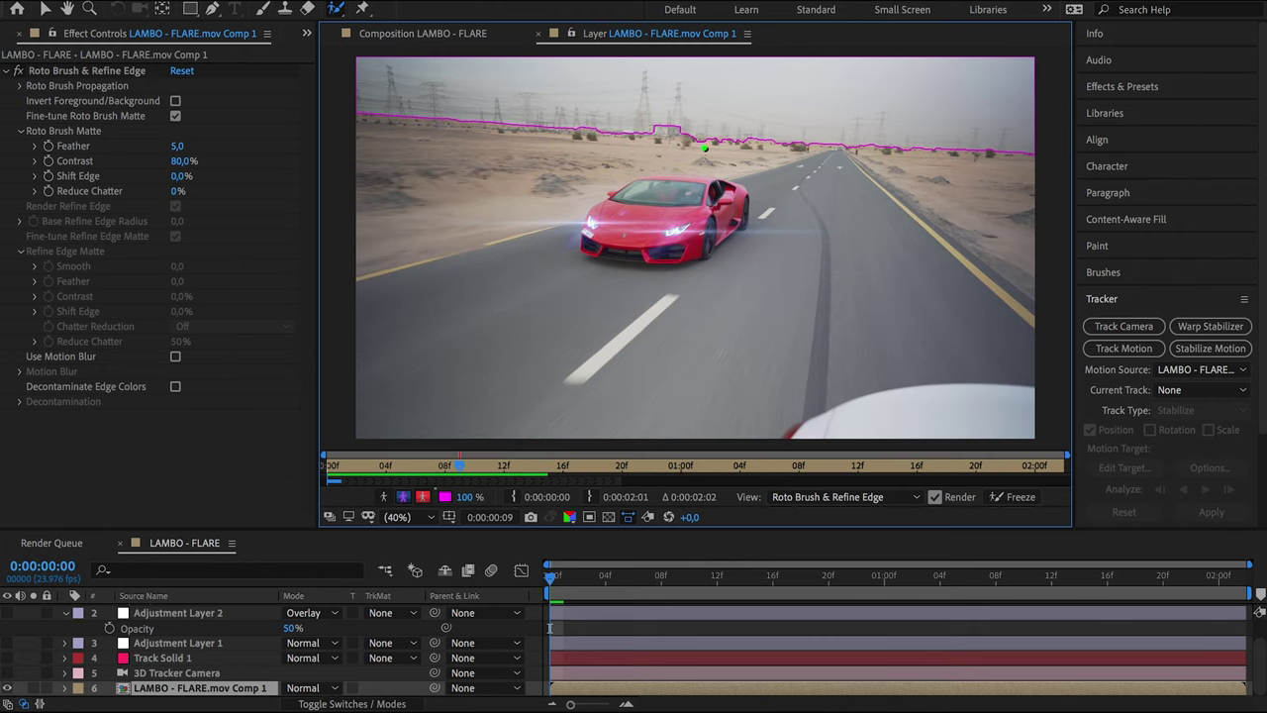
key("space")
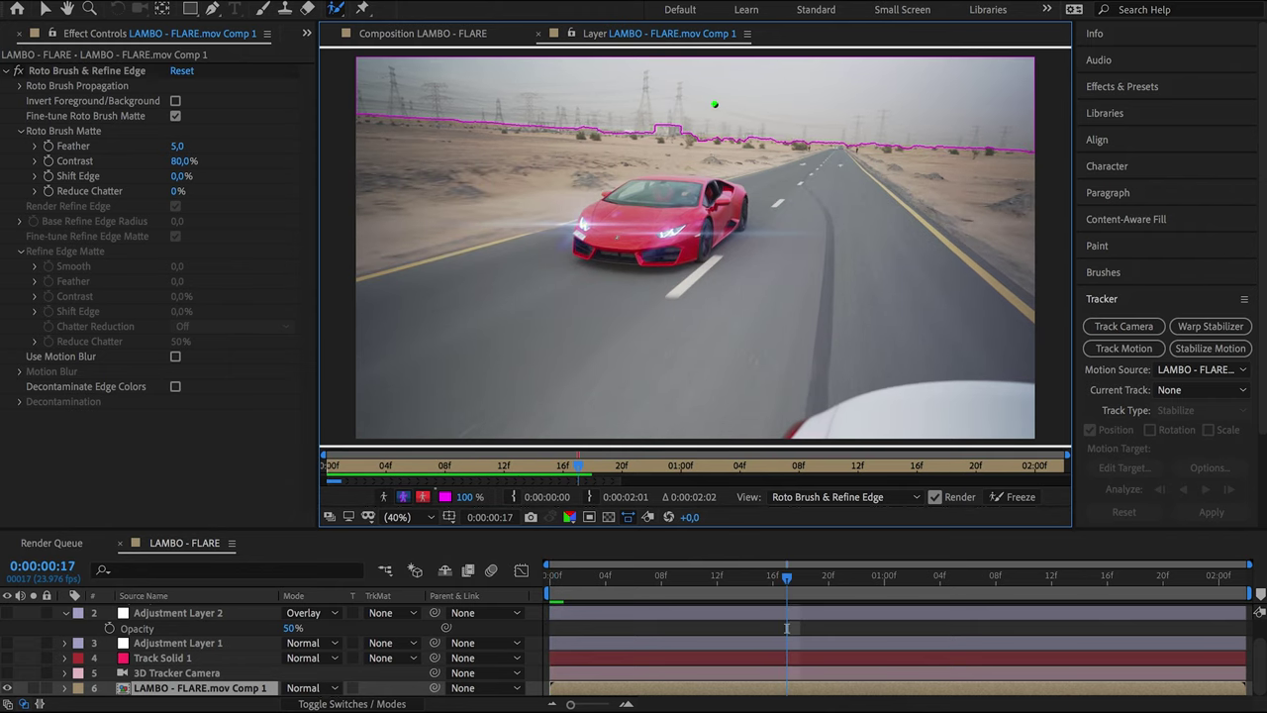
left_click_drag(714, 103, 728, 106)
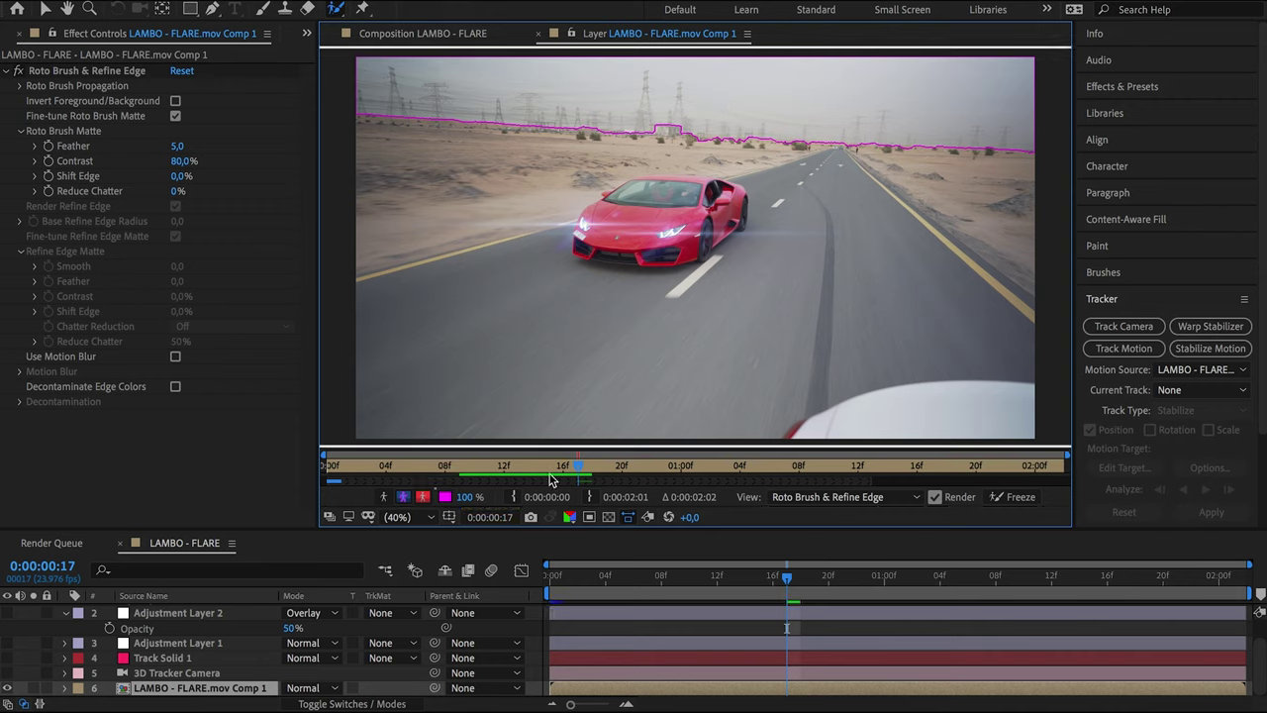
key("alt+4")
key("alt+4")
key("space")
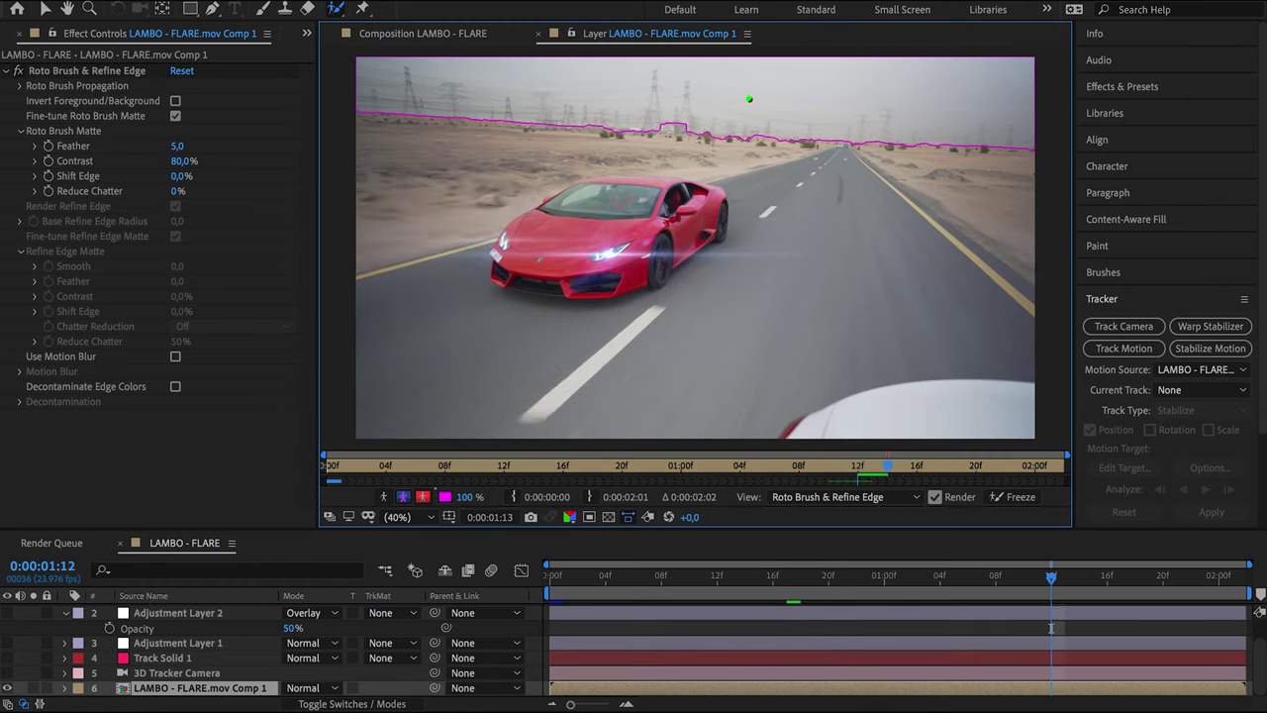
Invert the Roto Brush foreground and background so the sky is cut out of the LAMBO - FLARE composition
left_click(445, 36)
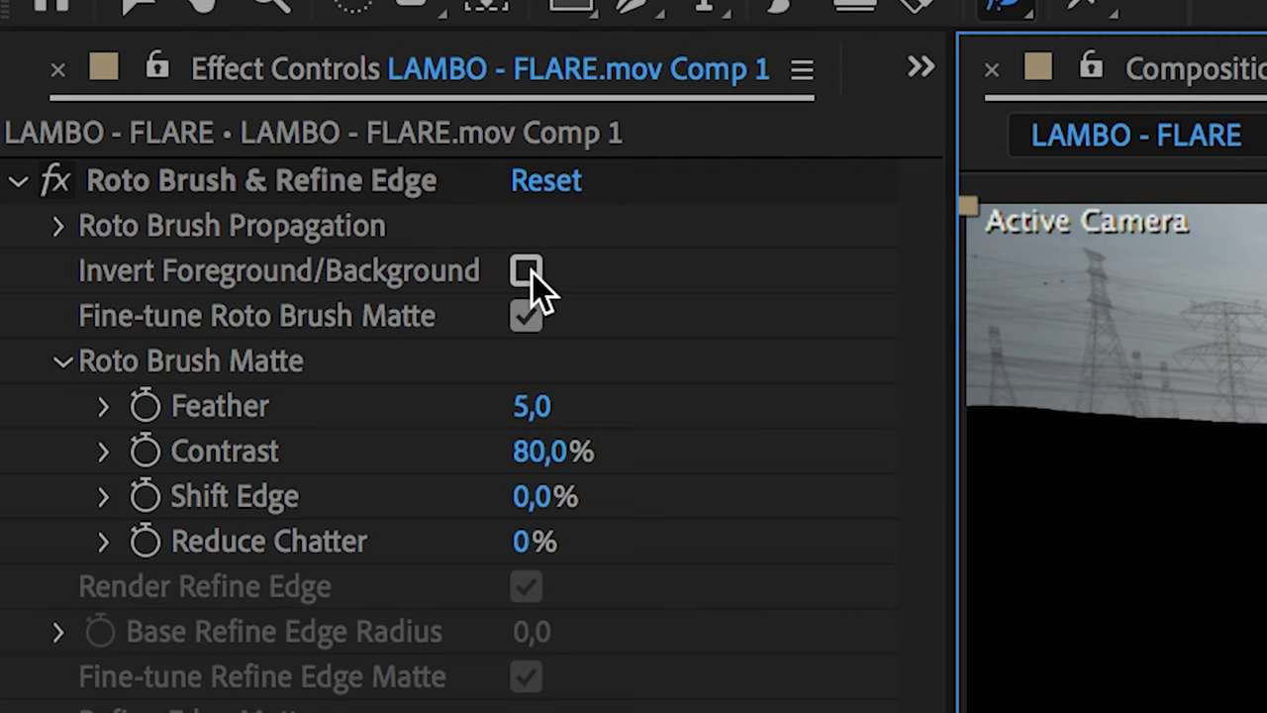
left_click(526, 271)
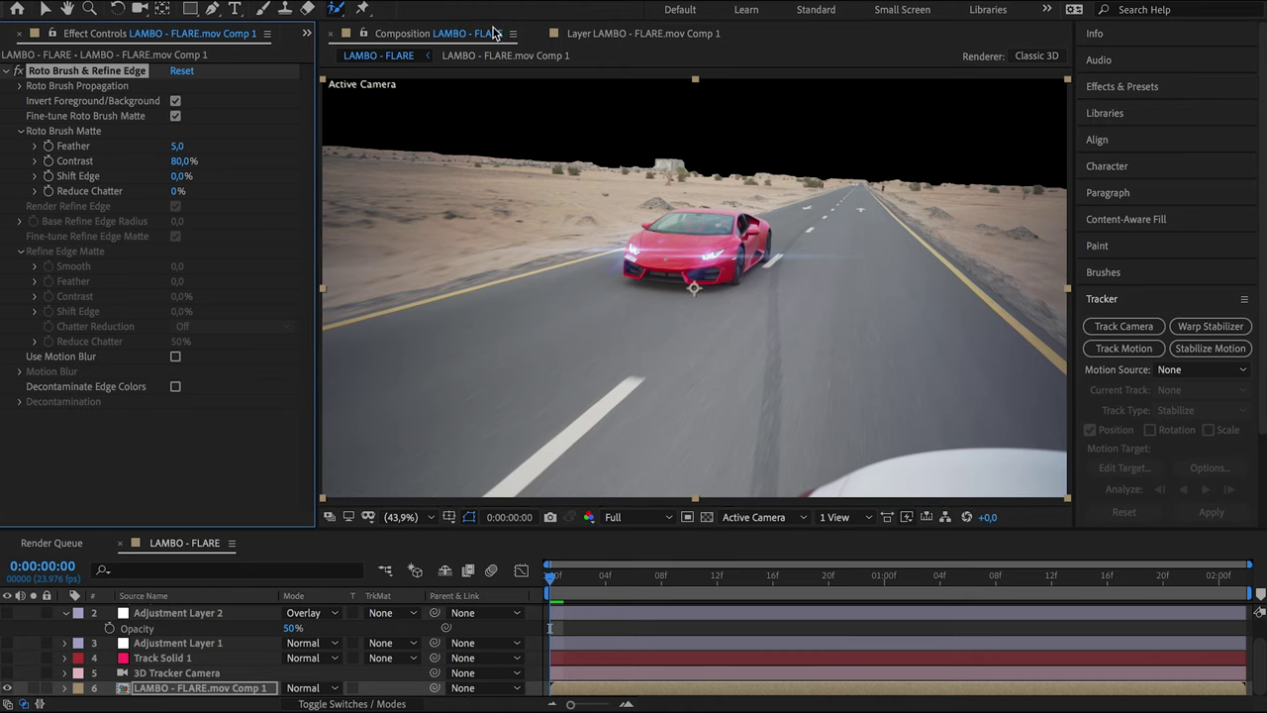
Paint a Refine Edge stroke along the entire horizon at 100% magnification and propagate it through the clip
left_click(601, 35)
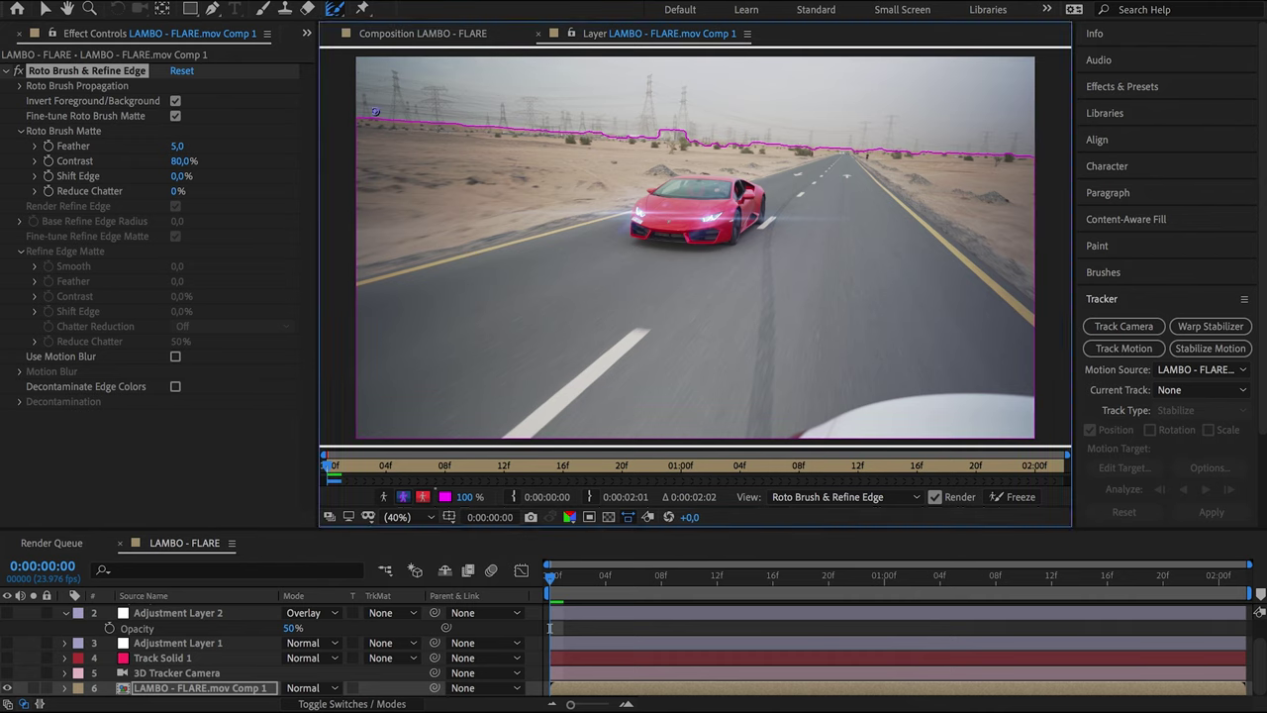
left_click(406, 516)
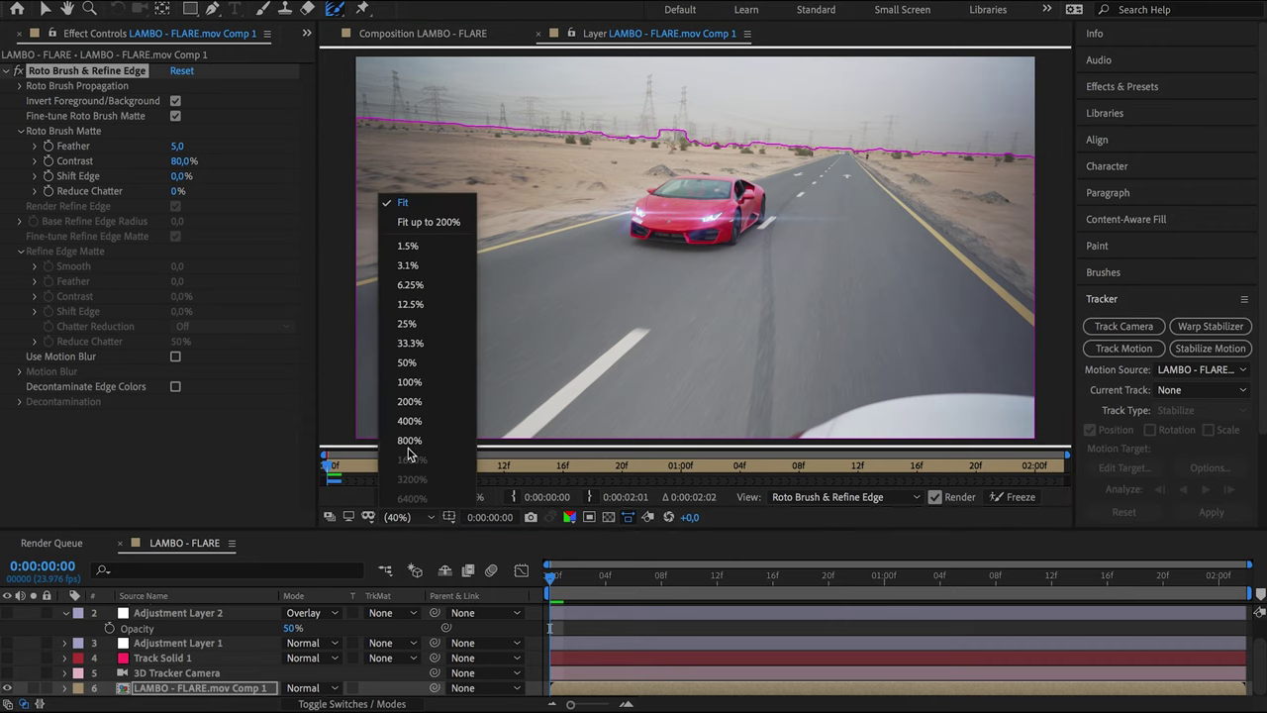
left_click(408, 384)
left_click_drag(354, 177, 1050, 226)
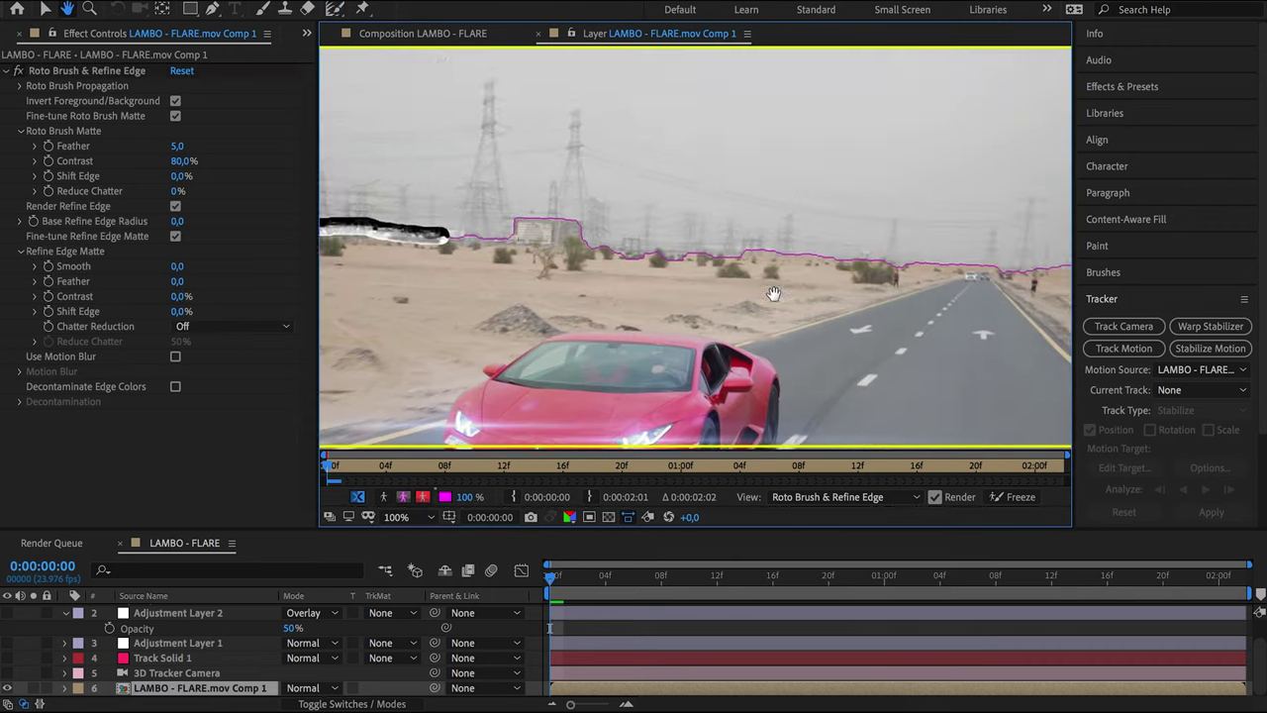
left_click_drag(391, 216, 950, 248)
left_click_drag(566, 259, 990, 271)
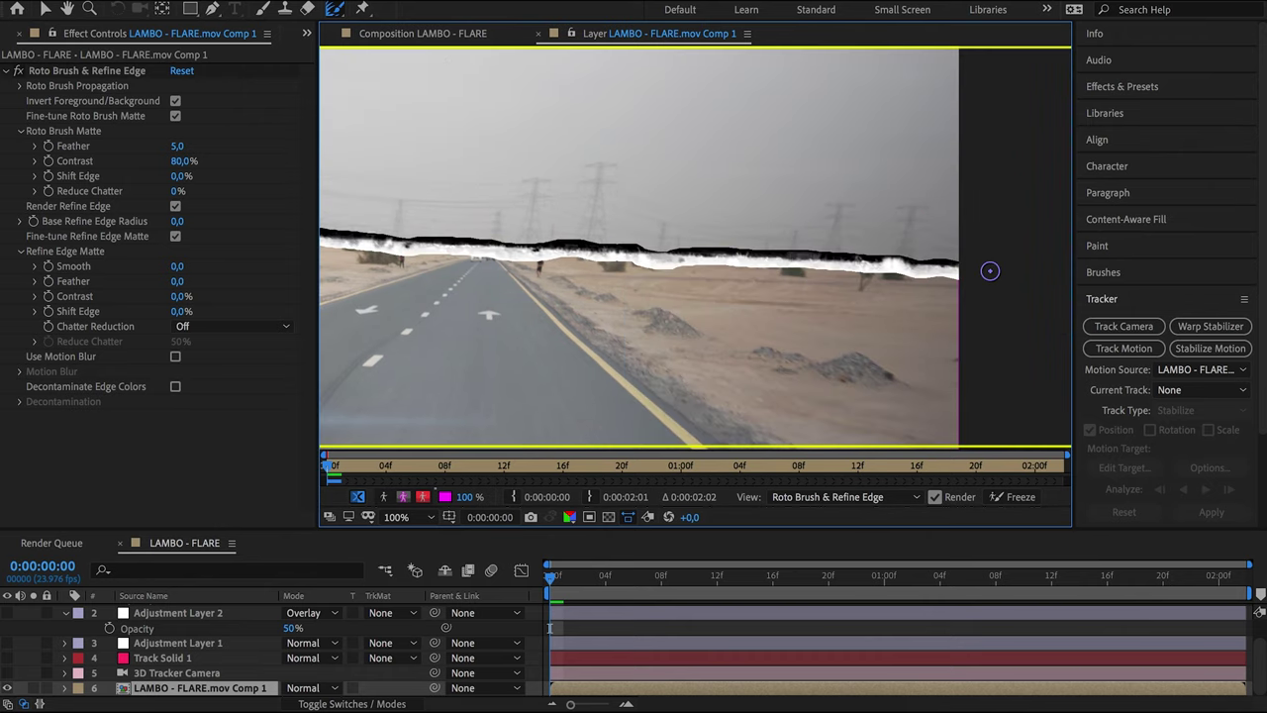
key("shift+slash")
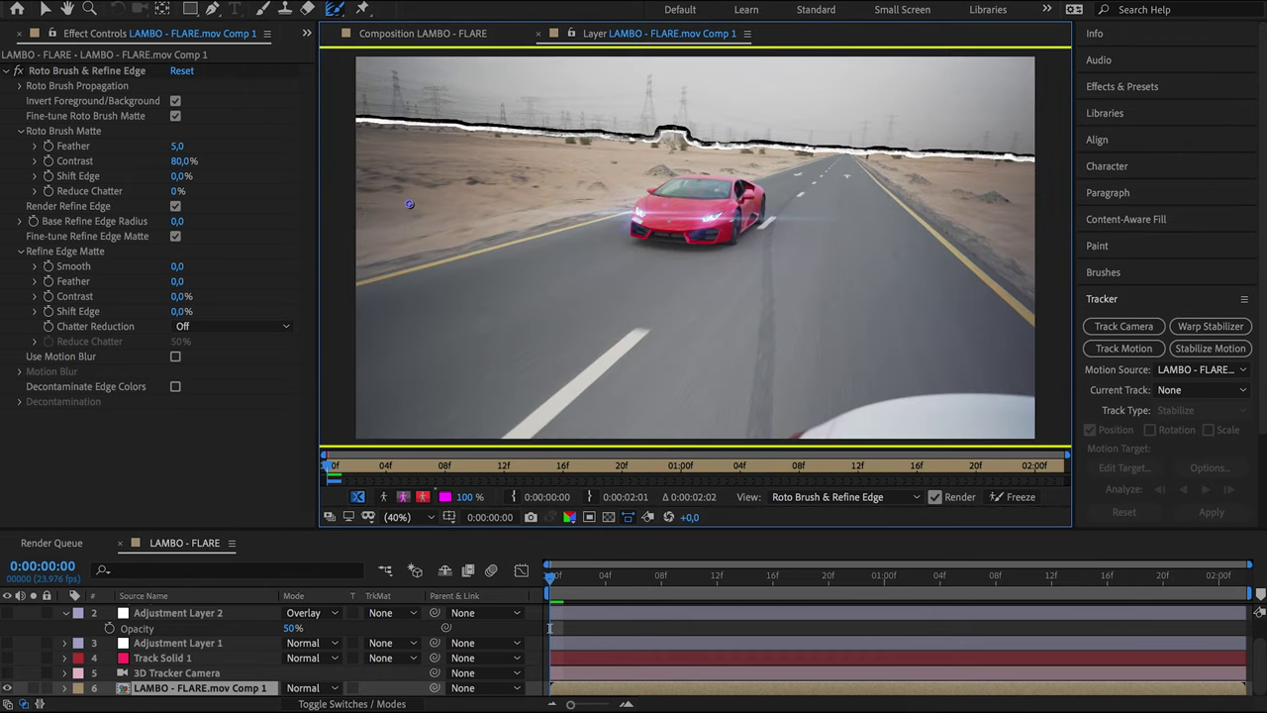
left_click(555, 587)
key("space")
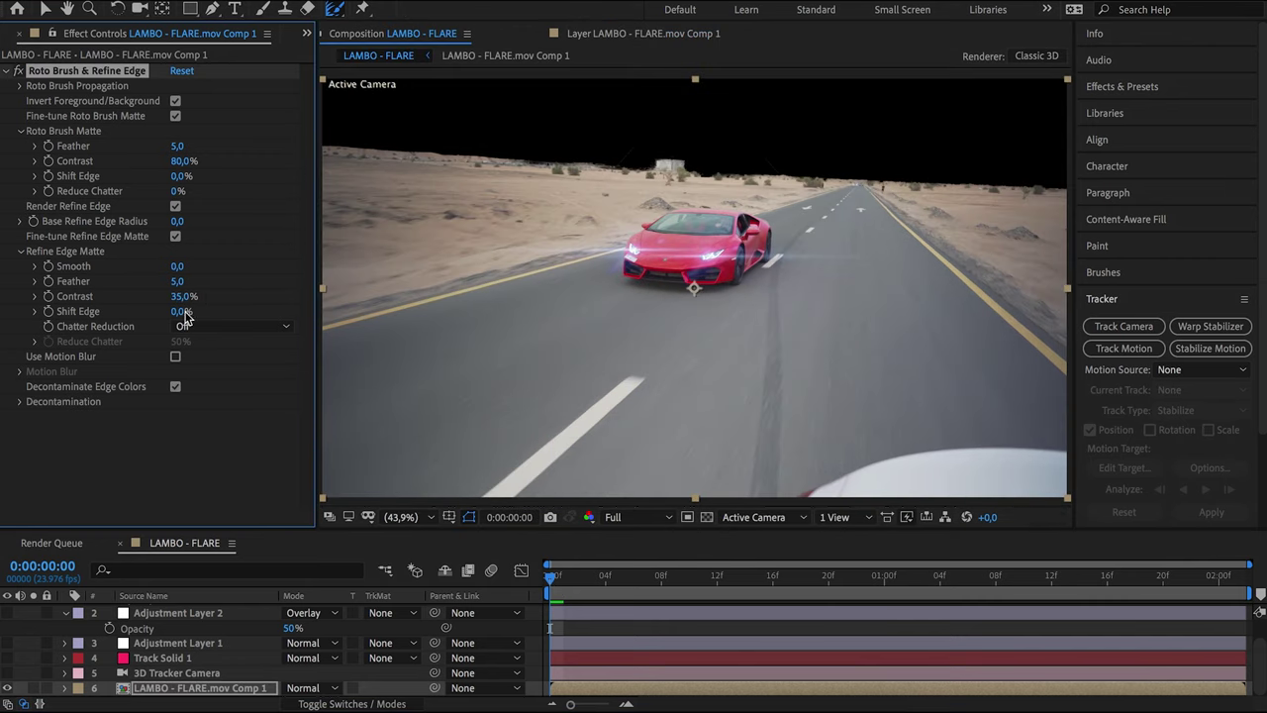
Set the Refine Edge Matte's Shift Edge to 15%, choose a Chatter Reduction mode and increase Smooth
left_click(185, 312)
type("12")
key("Return")
left_click(198, 326)
left_click(206, 346)
left_click(182, 311)
type("15")
key("Return")
left_click_drag(177, 265, 193, 264)
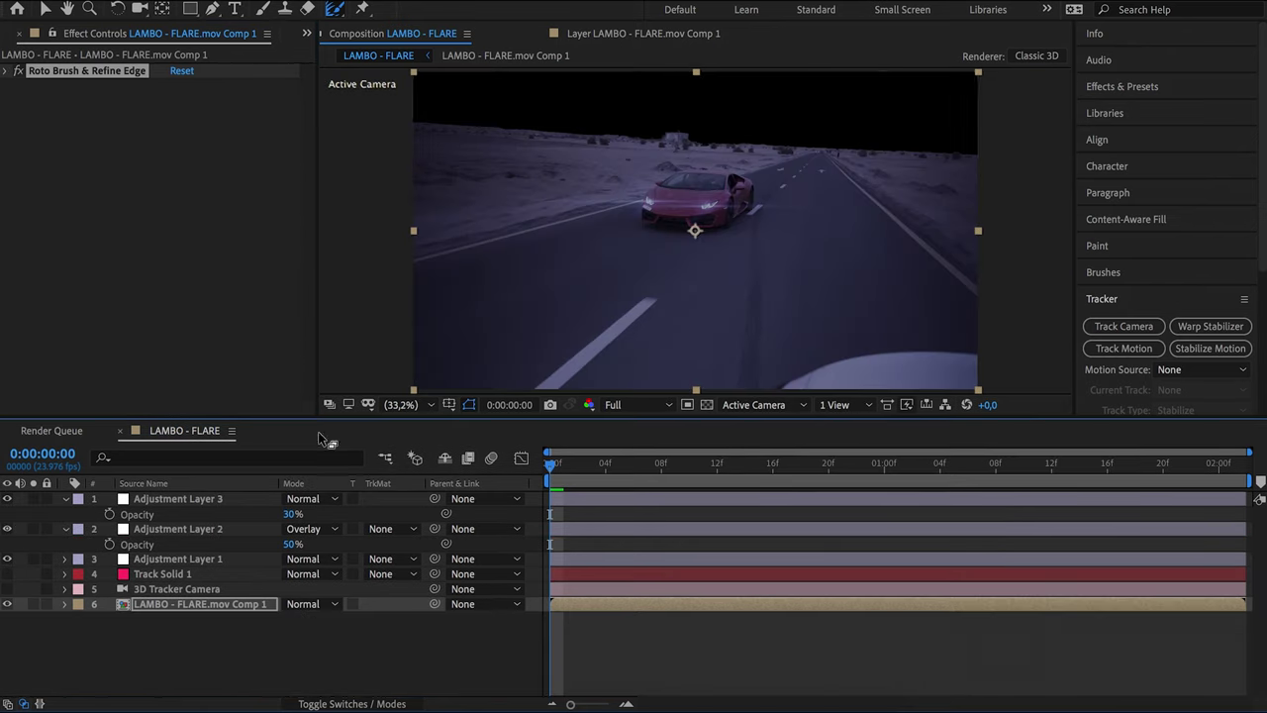
Pre-compose the three adjustment layers and the roto footage layer together as "lambo - night - no sky"
left_click(706, 405)
left_click(706, 404)
left_click(185, 500)
left_click(189, 528, "super")
left_click(194, 559, "super")
left_click(204, 604, "super")
right_click(204, 606)
left_click(260, 643)
type("lambo - night - no sky")
left_click(310, 317)
Pre-compose the Track Solid 1 Comp 1 layer, leaving its attributes in LAMBO - FLARE and opening the new composition
left_click(178, 514)
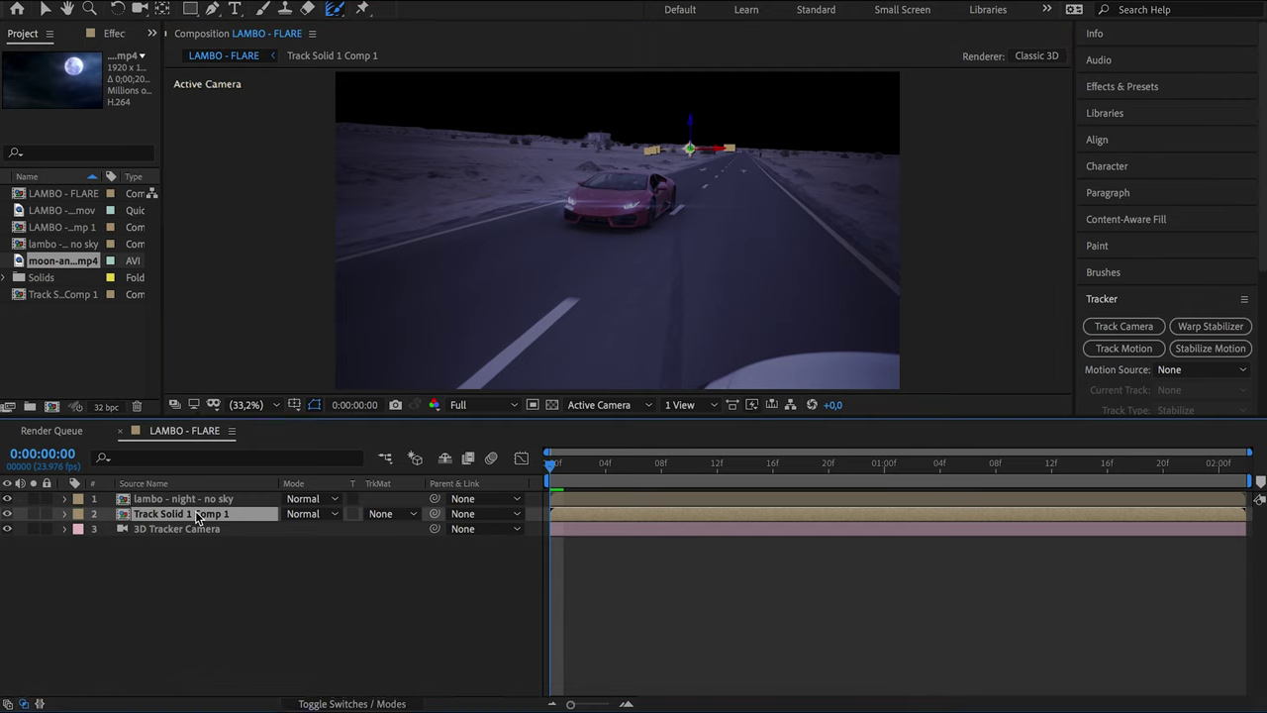
right_click(197, 517)
left_click(260, 616)
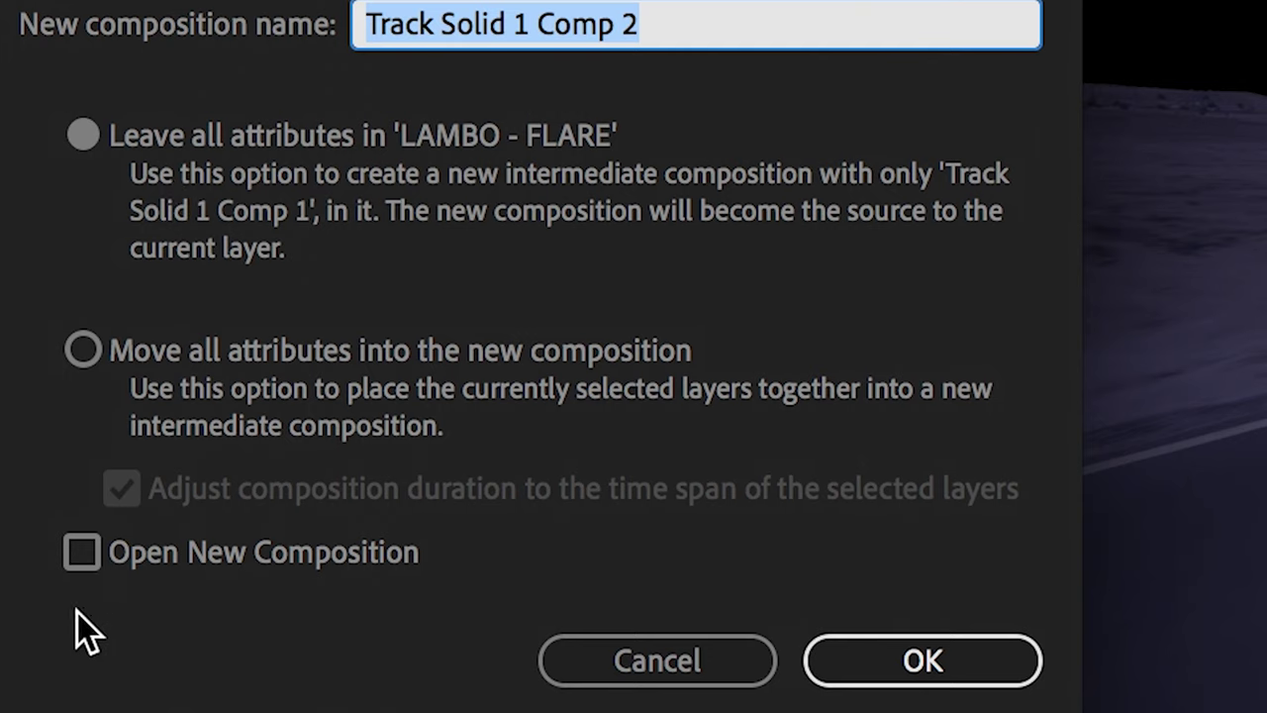
left_click(83, 554)
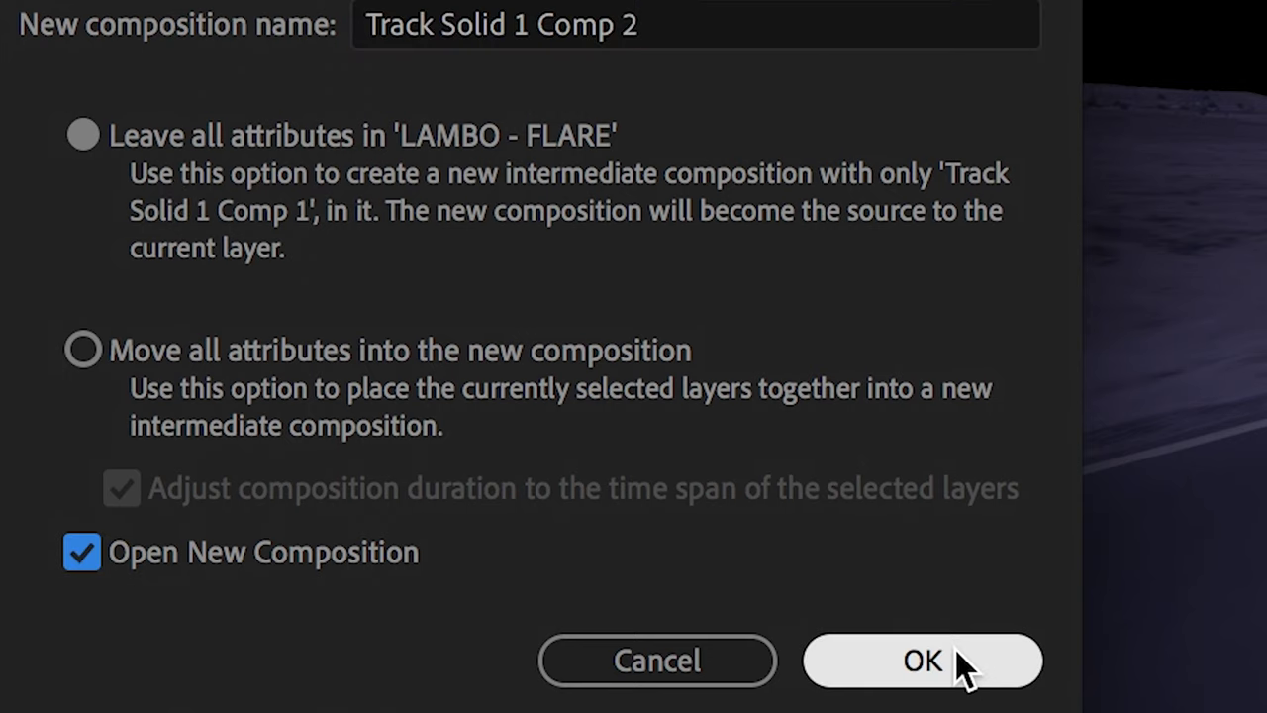
left_click(957, 666)
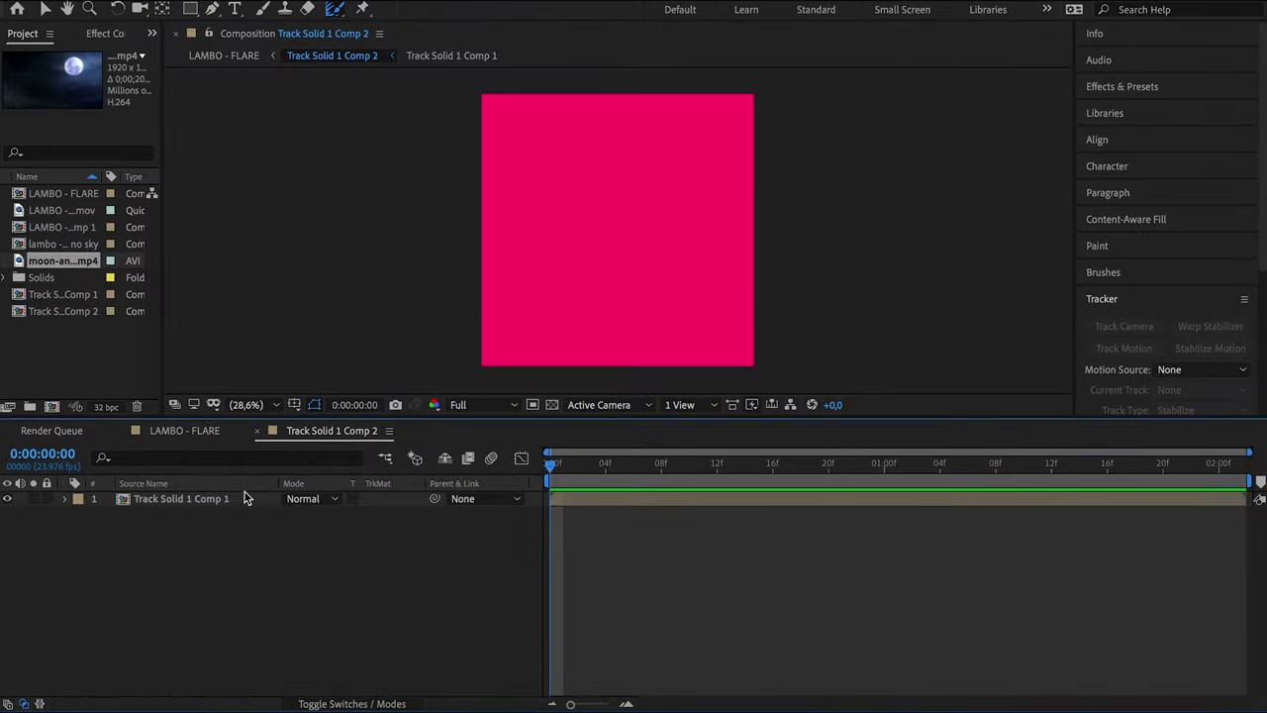
Replace the pink solid layer in Track Solid 1 Comp 2 with the moon video footage
left_click(220, 505)
left_click(220, 505)
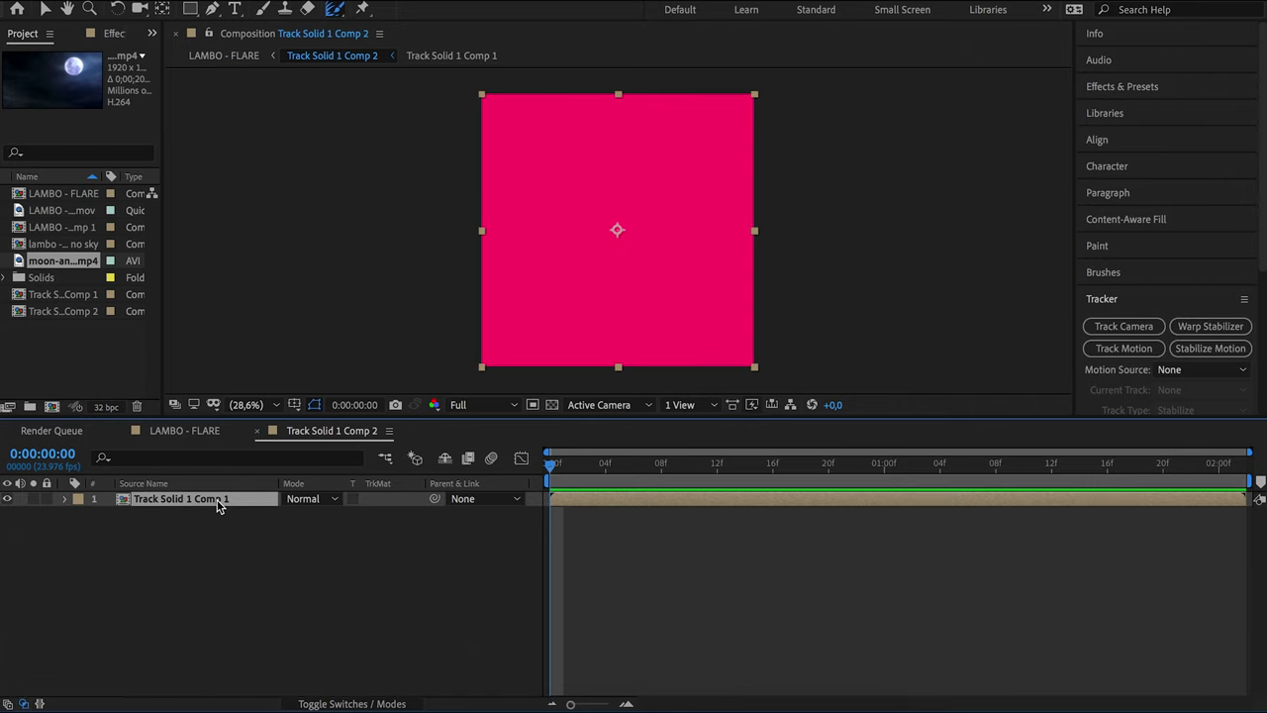
key("Delete")
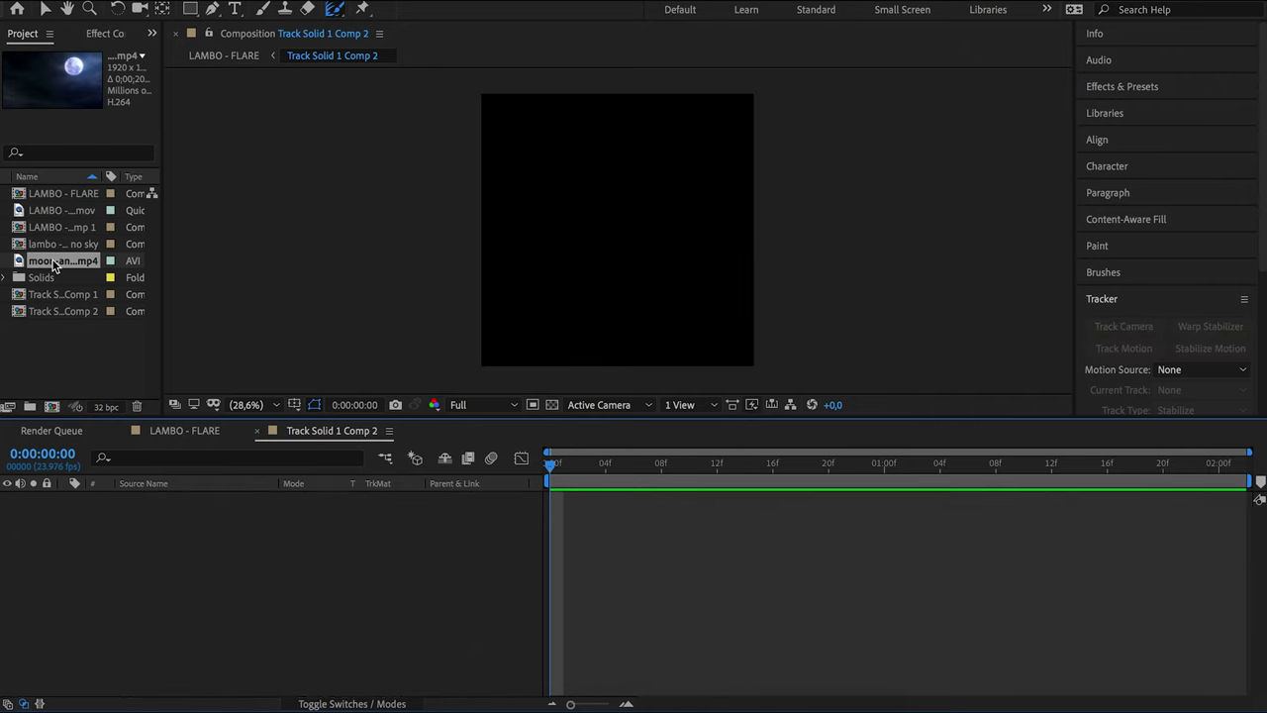
left_click_drag(75, 270, 161, 534)
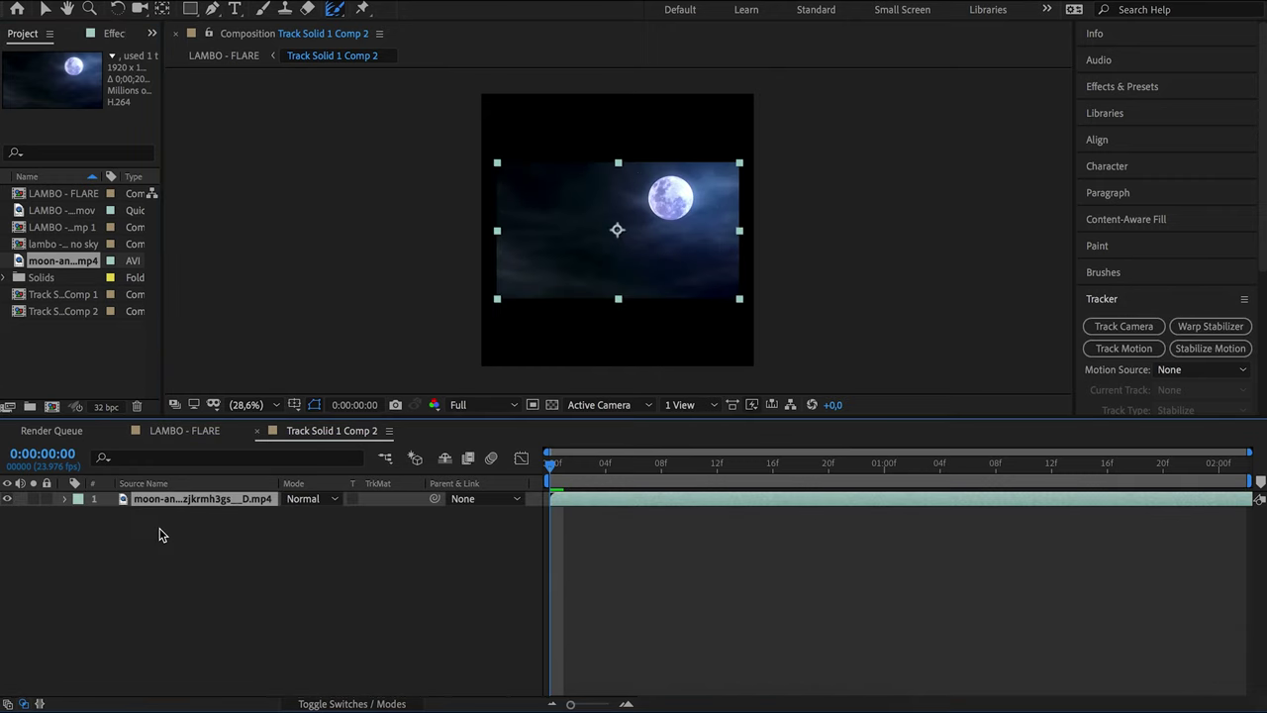
Set the composition width to 3840 px and scale the moon footage to 201% to fill the frame
left_click(227, 0)
left_click(282, 16)
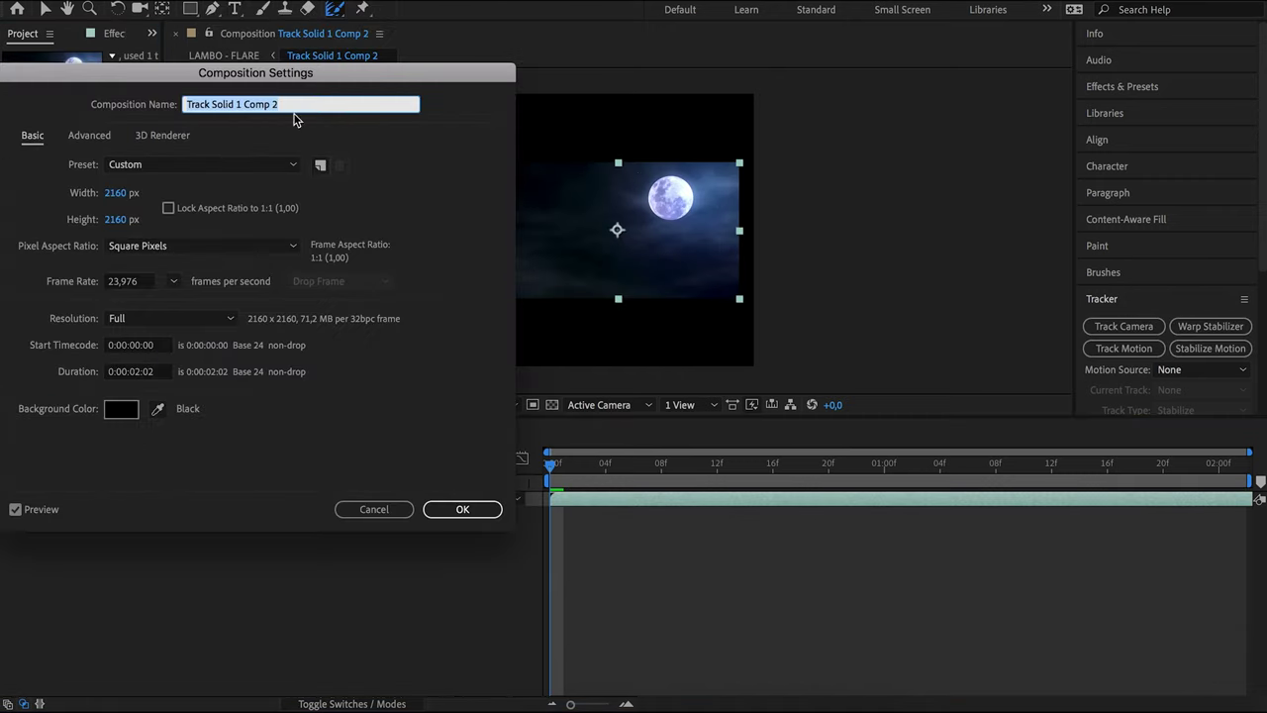
left_click(118, 193)
type("3840")
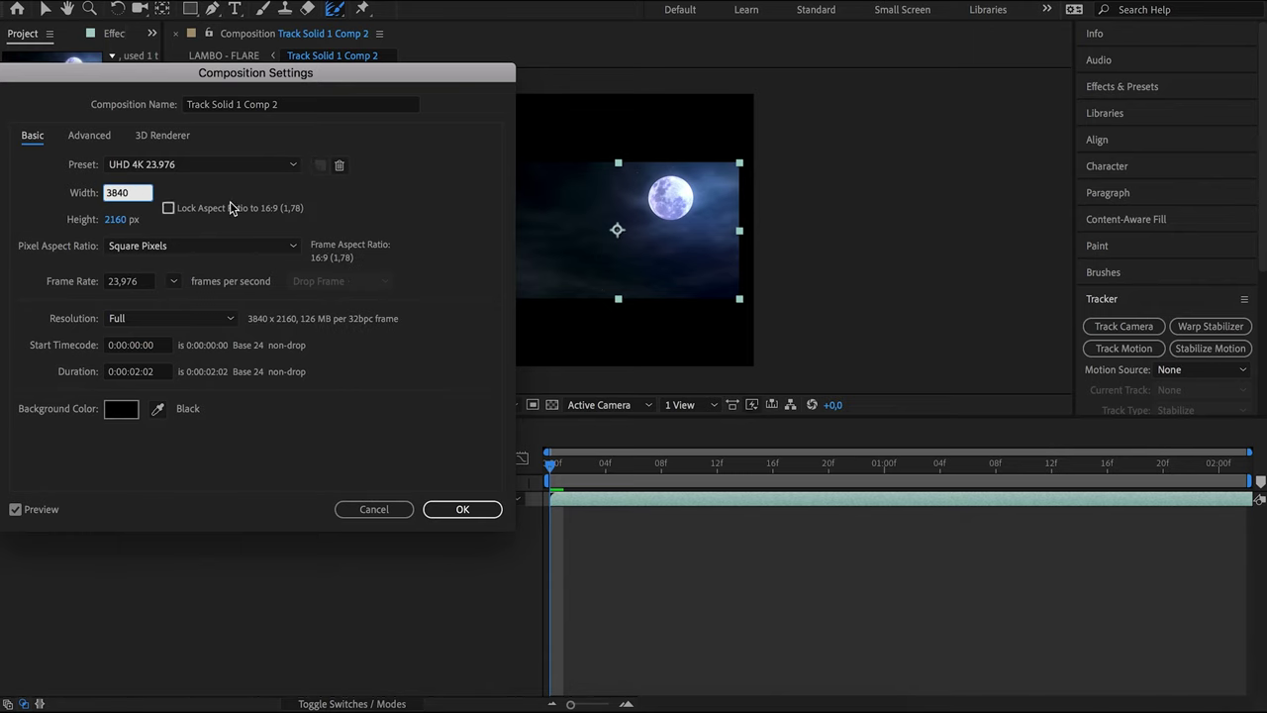
key("Return")
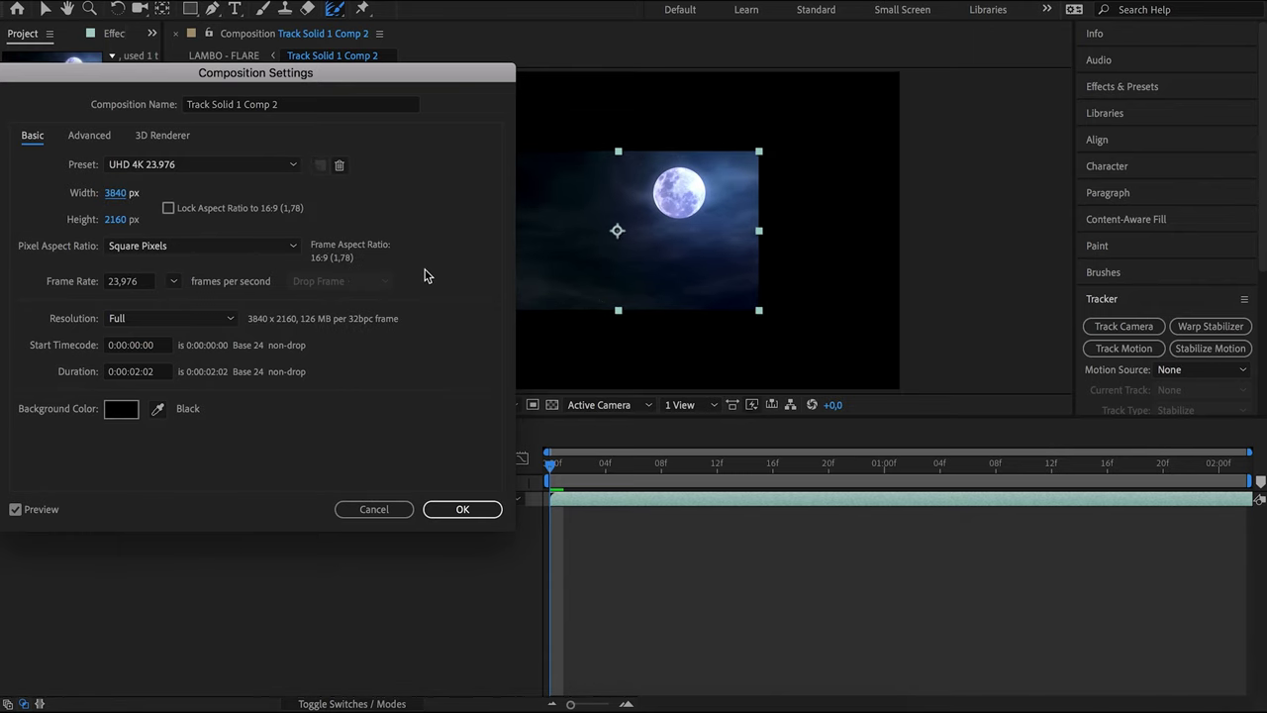
left_click(444, 511)
key("s")
left_click_drag(315, 515, 404, 522)
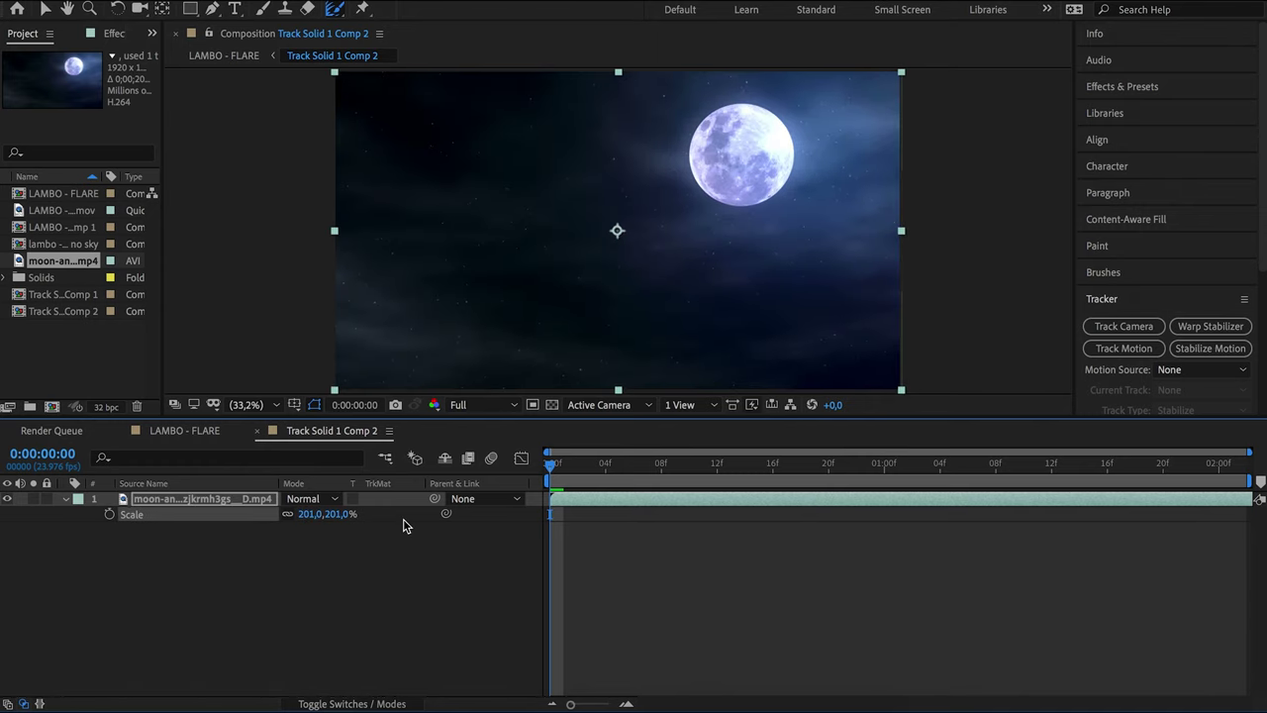
In LAMBO - FLARE, scale the moon layer to 499% and set its X rotation to 79° and Y rotation to -3°
left_click(184, 431)
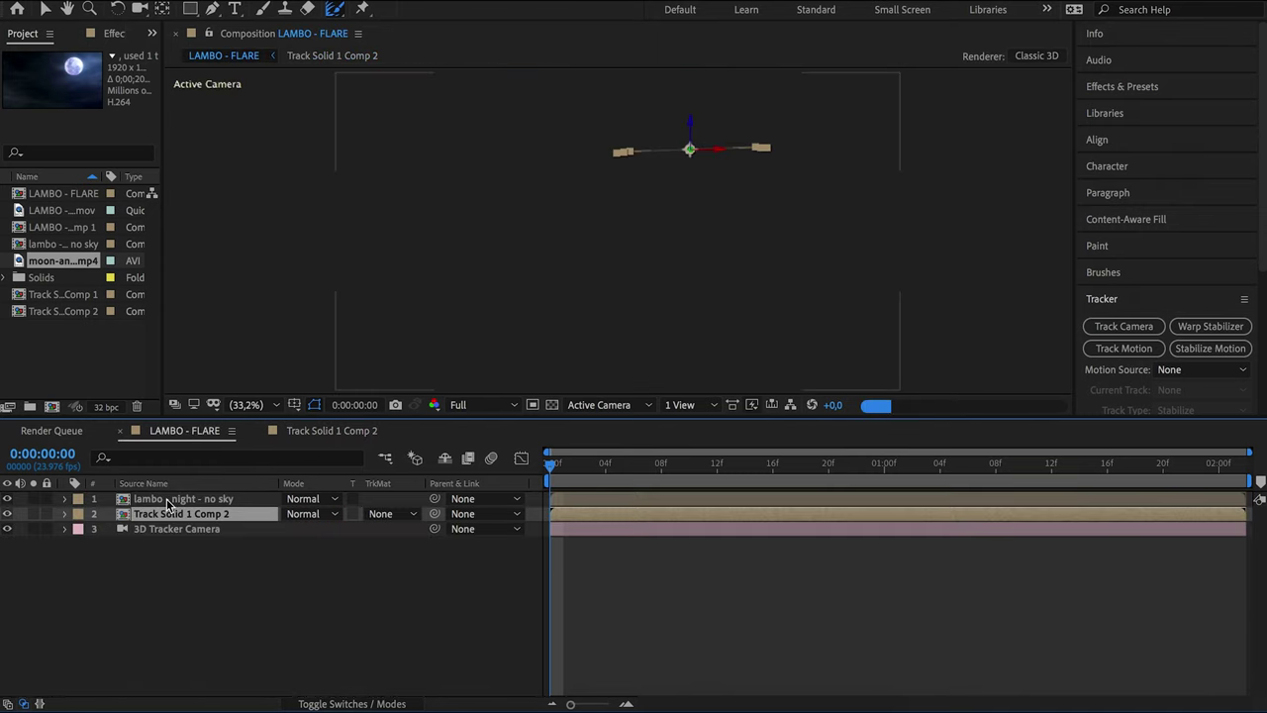
left_click(65, 514)
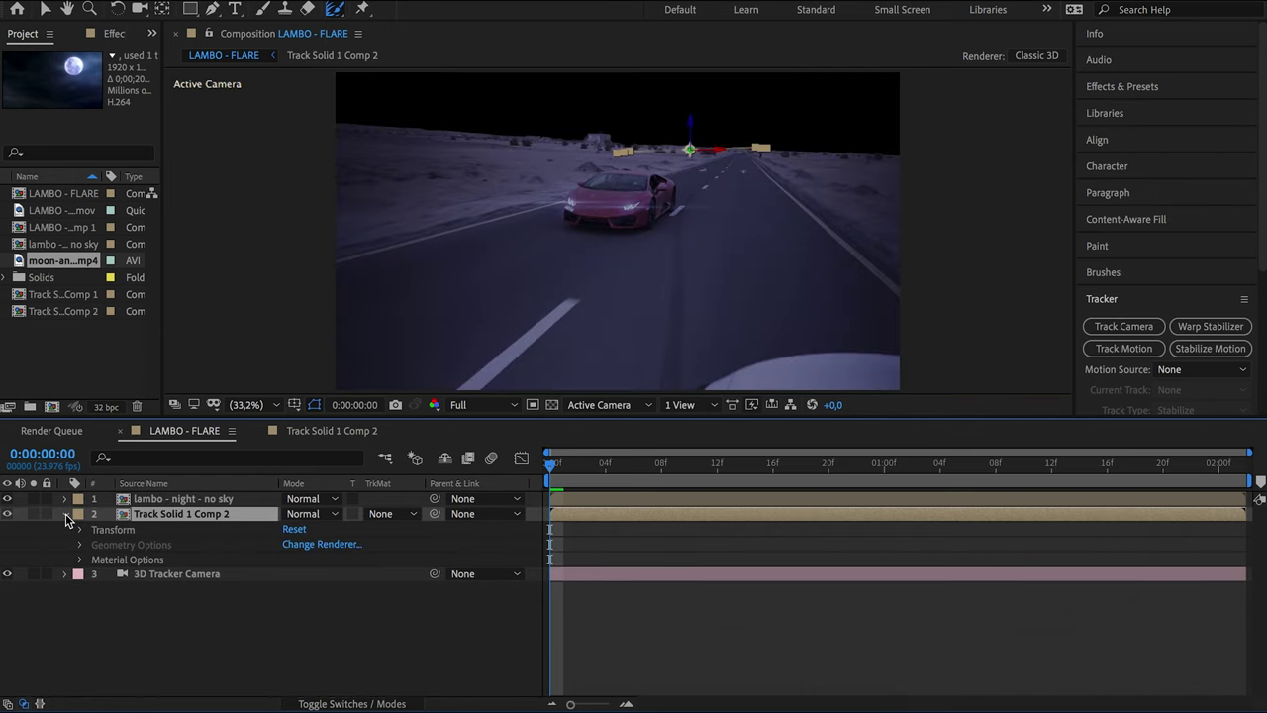
left_click(81, 530)
left_click_drag(303, 604, 309, 634)
left_click_drag(308, 574, 644, 561)
left_click_drag(310, 604, 301, 605)
Position the moon layer at 1906.4, 243.1, 9001.3 so the moon sits behind the horizon at the road's end
left_click(705, 170)
left_click(322, 247)
left_click_drag(300, 561, 1015, 549)
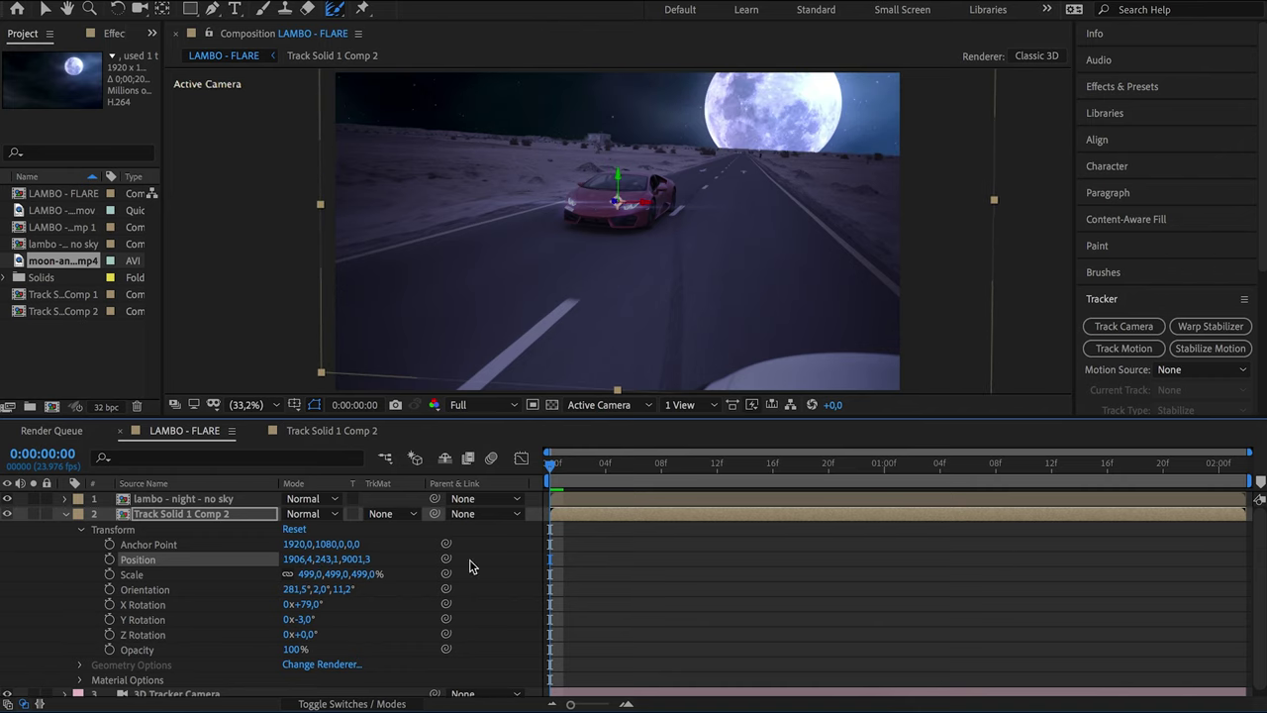
left_click(627, 583)
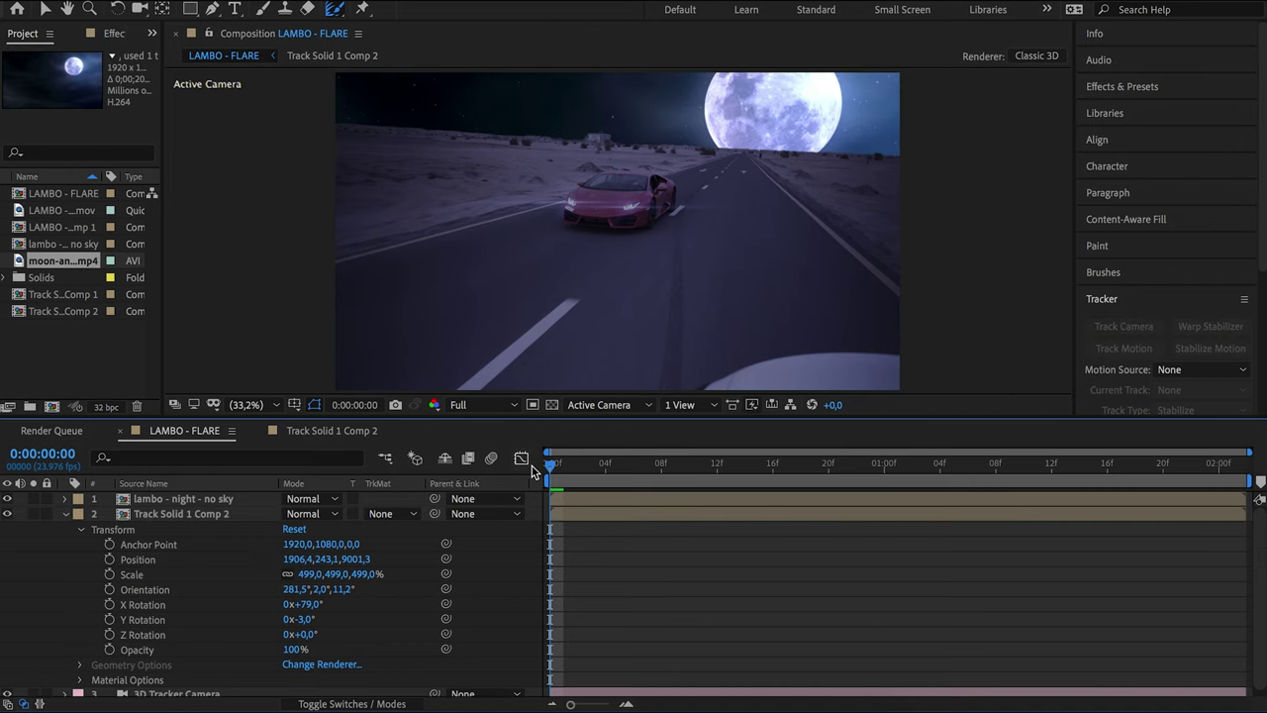